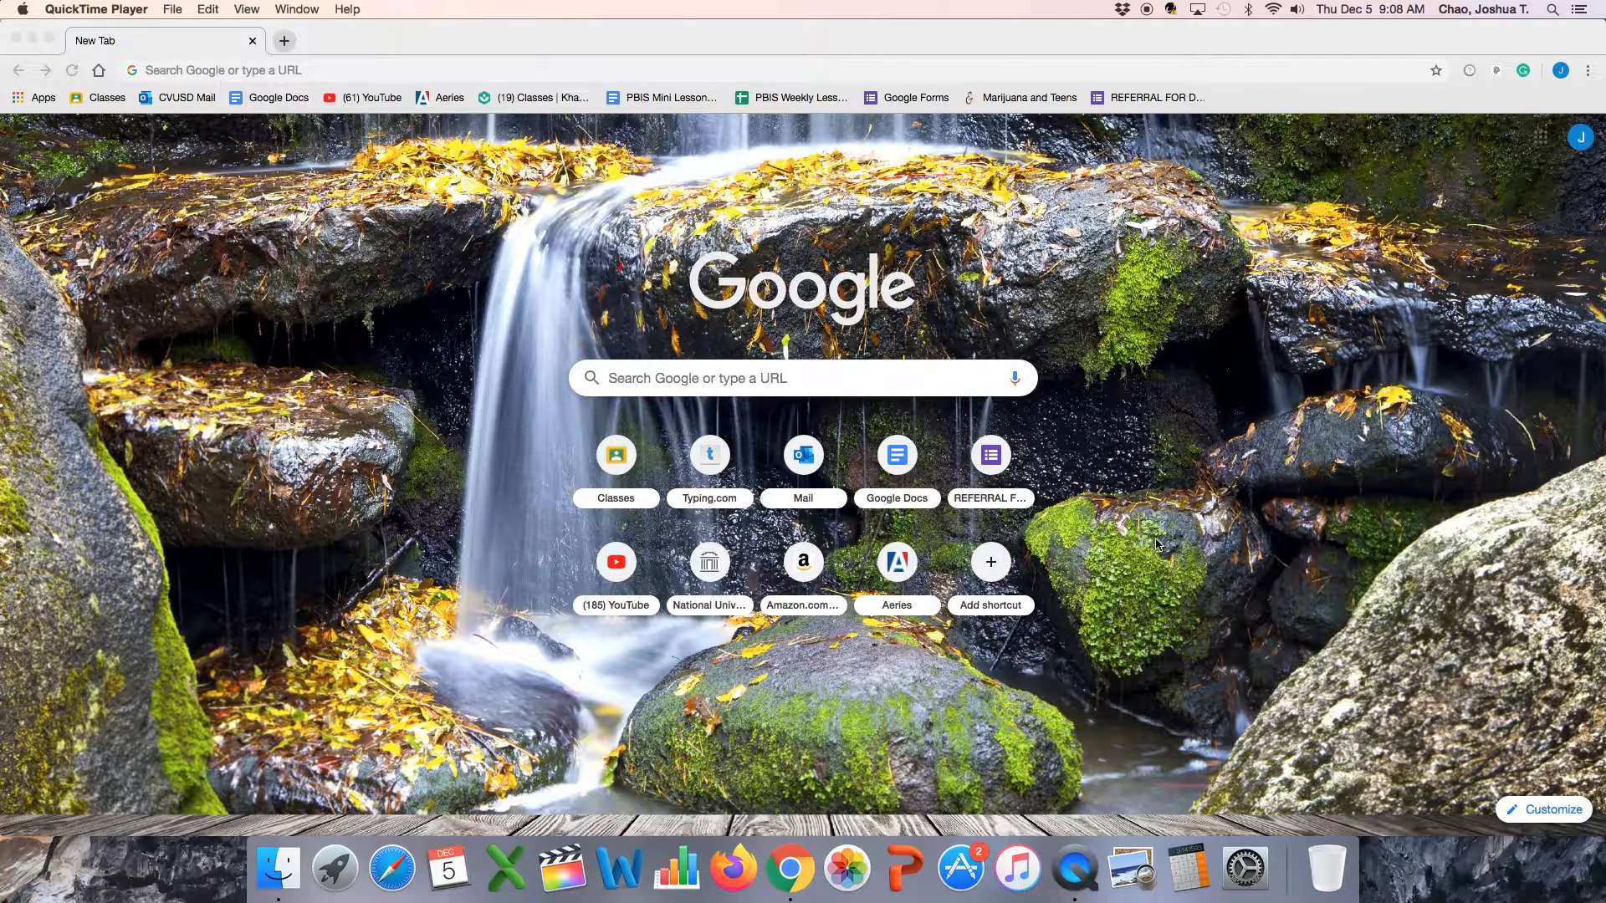
Step: Check which Google account is signed in, then close the account details
{"action": "left_click", "coordinate": [1581, 147]}
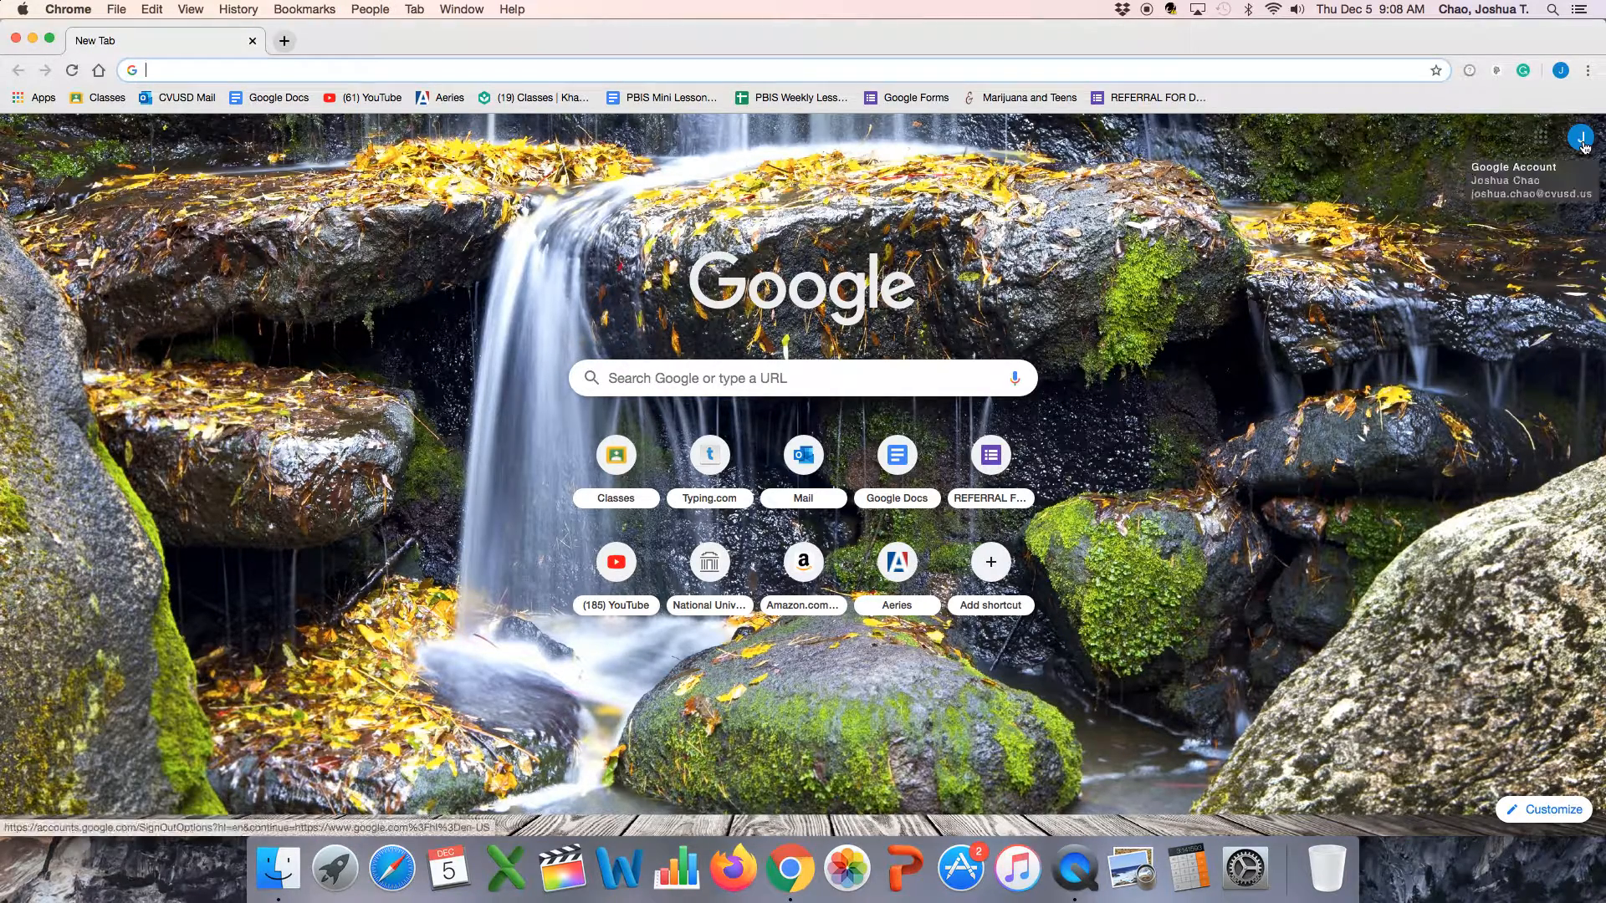
{"action": "left_click", "coordinate": [1581, 139]}
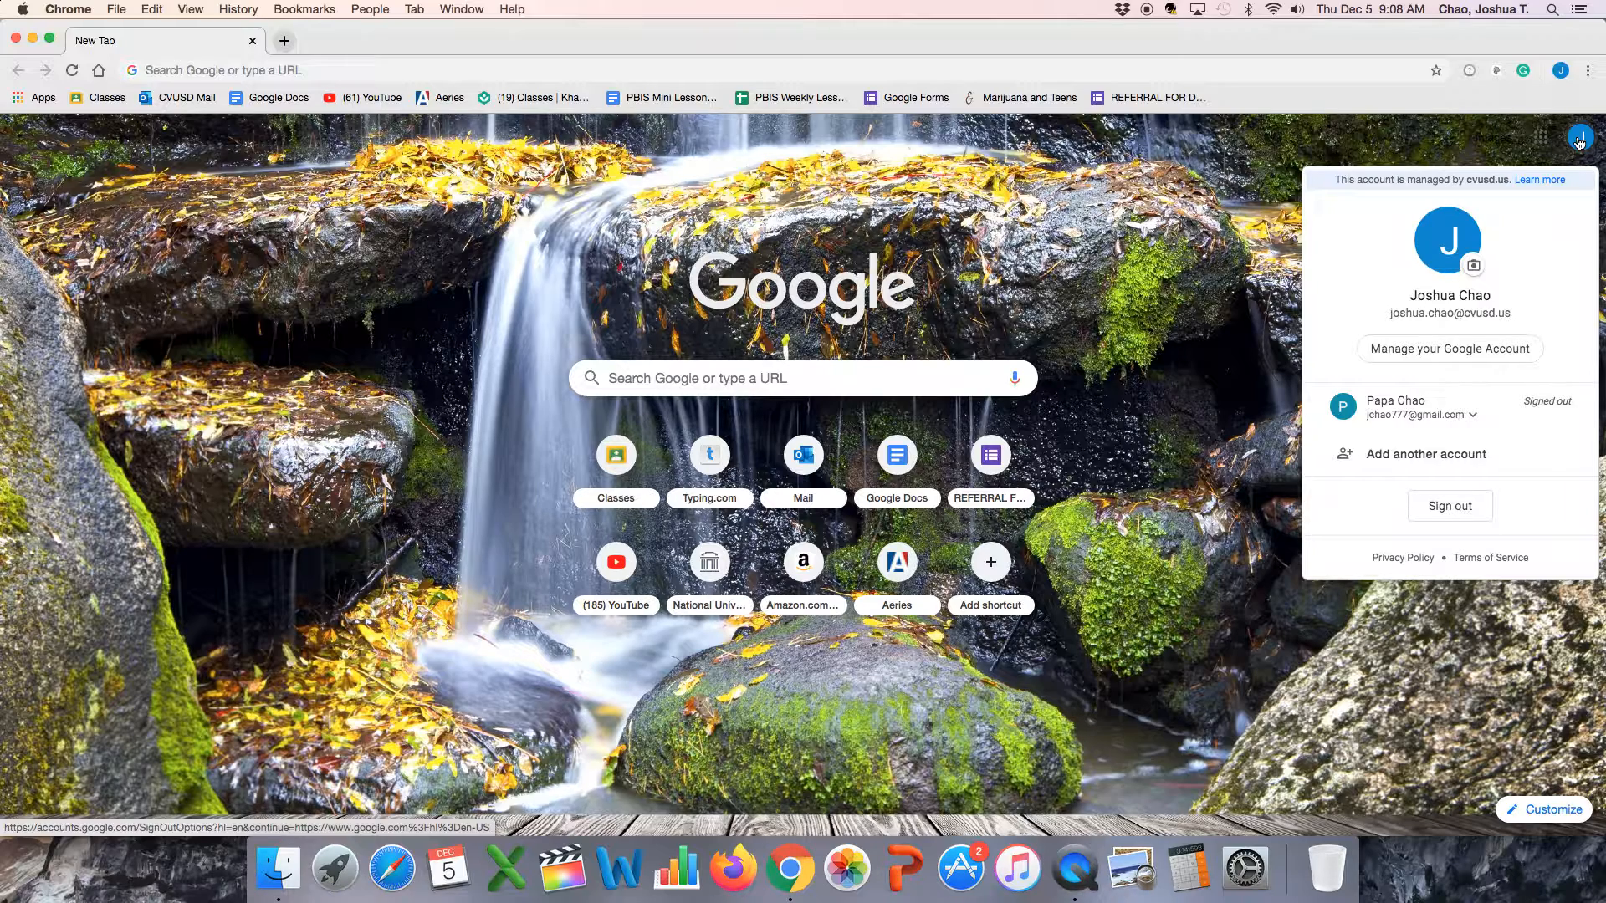
{"action": "left_click", "coordinate": [1579, 141]}
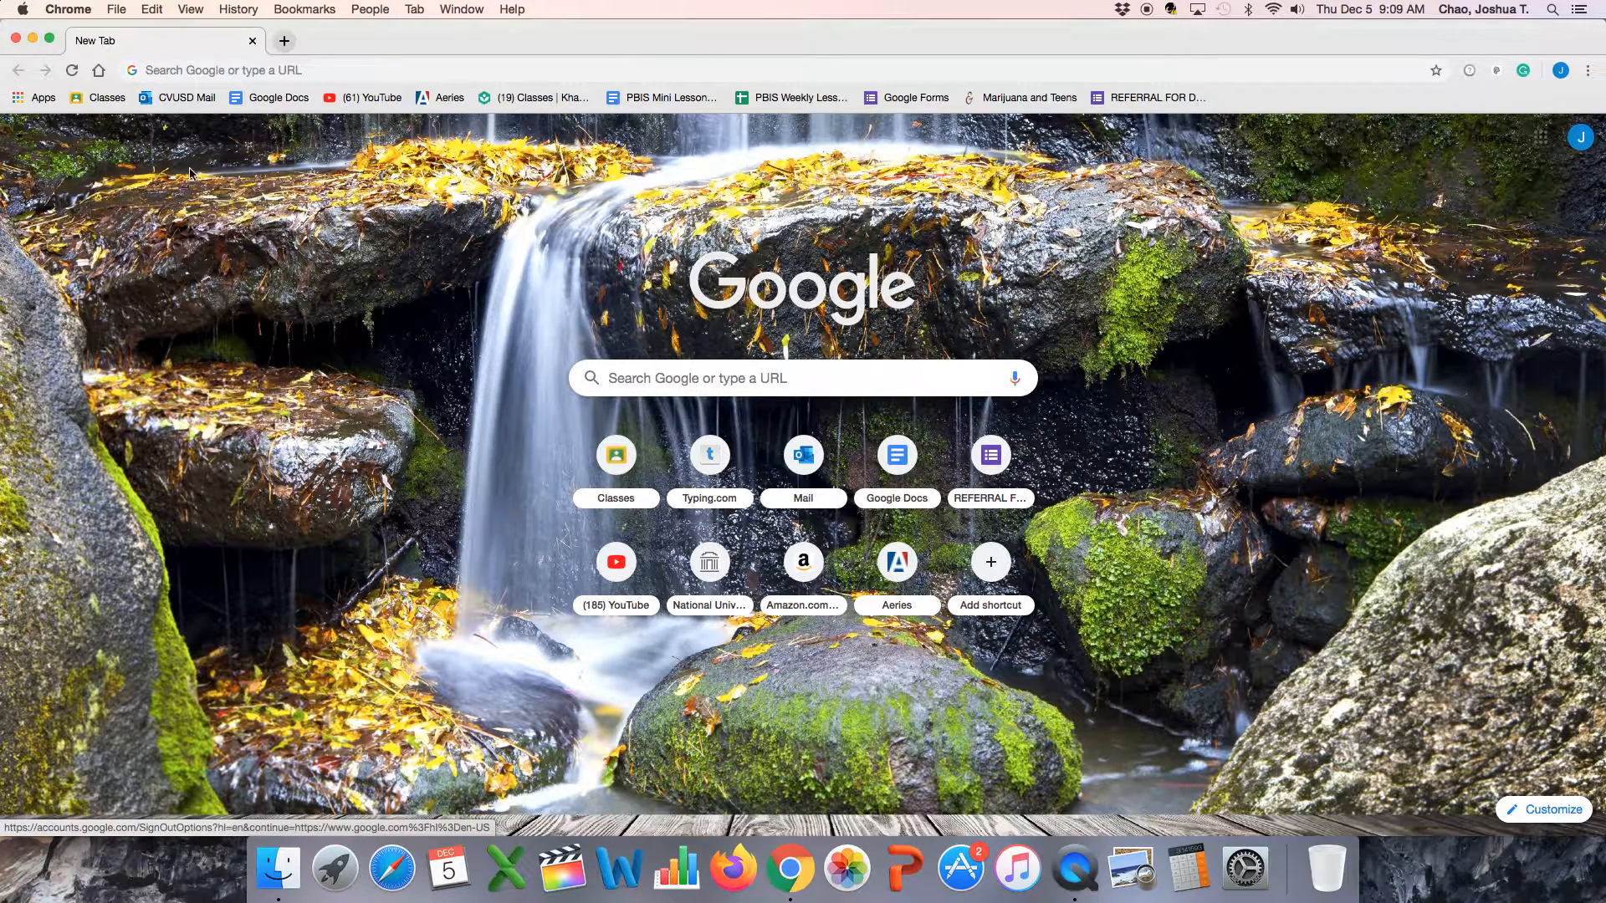
Step: Open the classwork of the P3 Computer Science Math 2019-2020 class in Google Classroom
{"action": "left_click", "coordinate": [107, 98]}
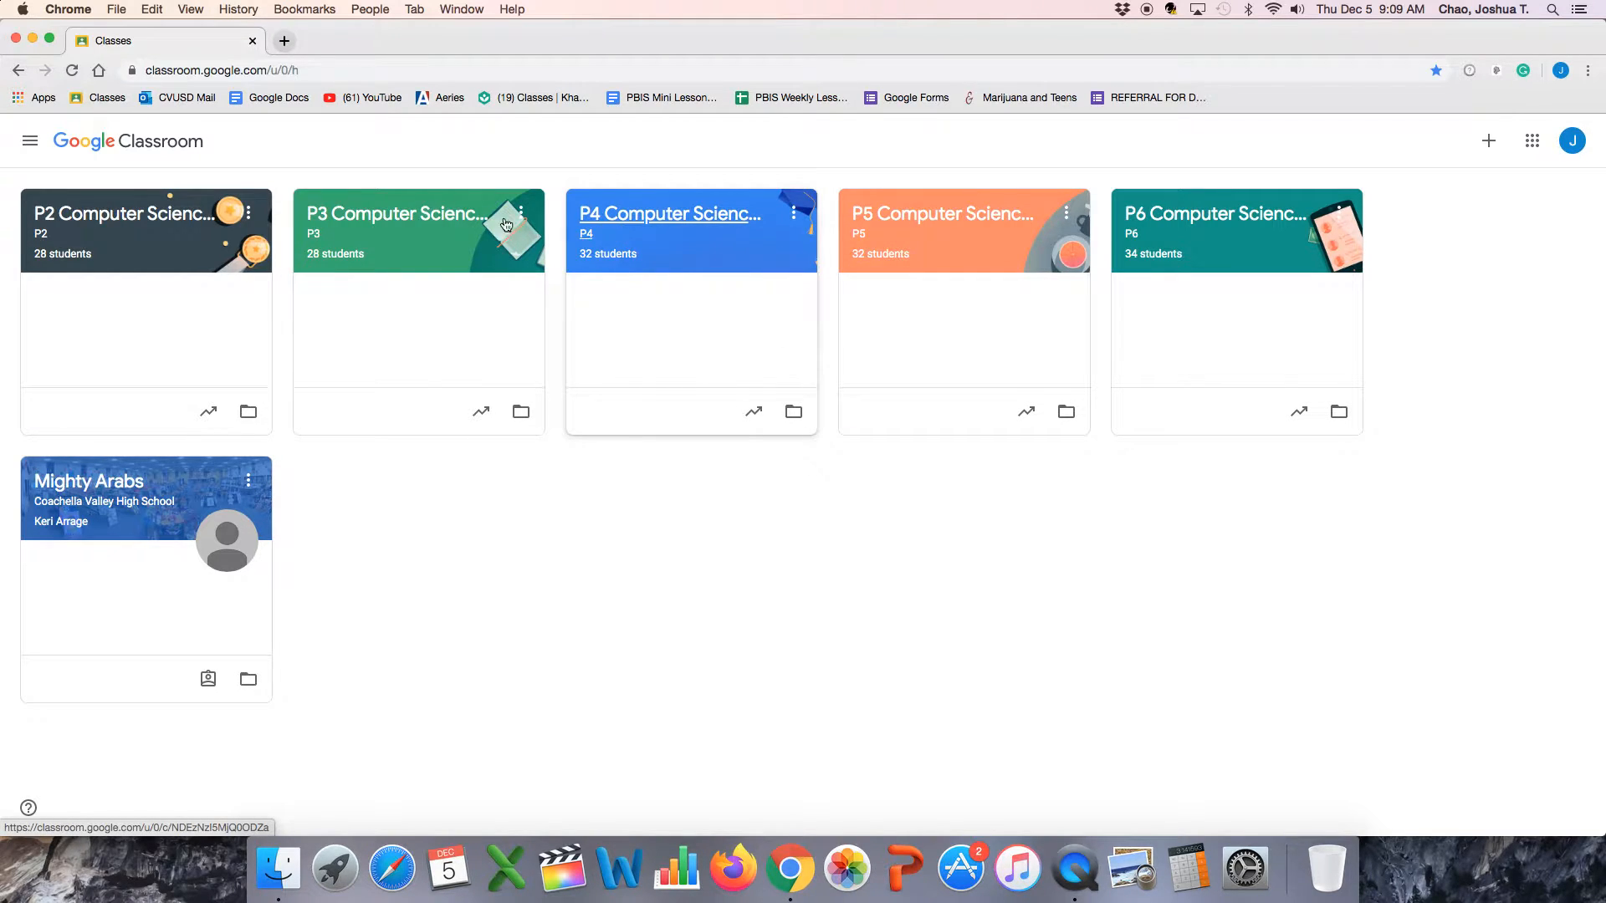
{"action": "left_click", "coordinate": [402, 216]}
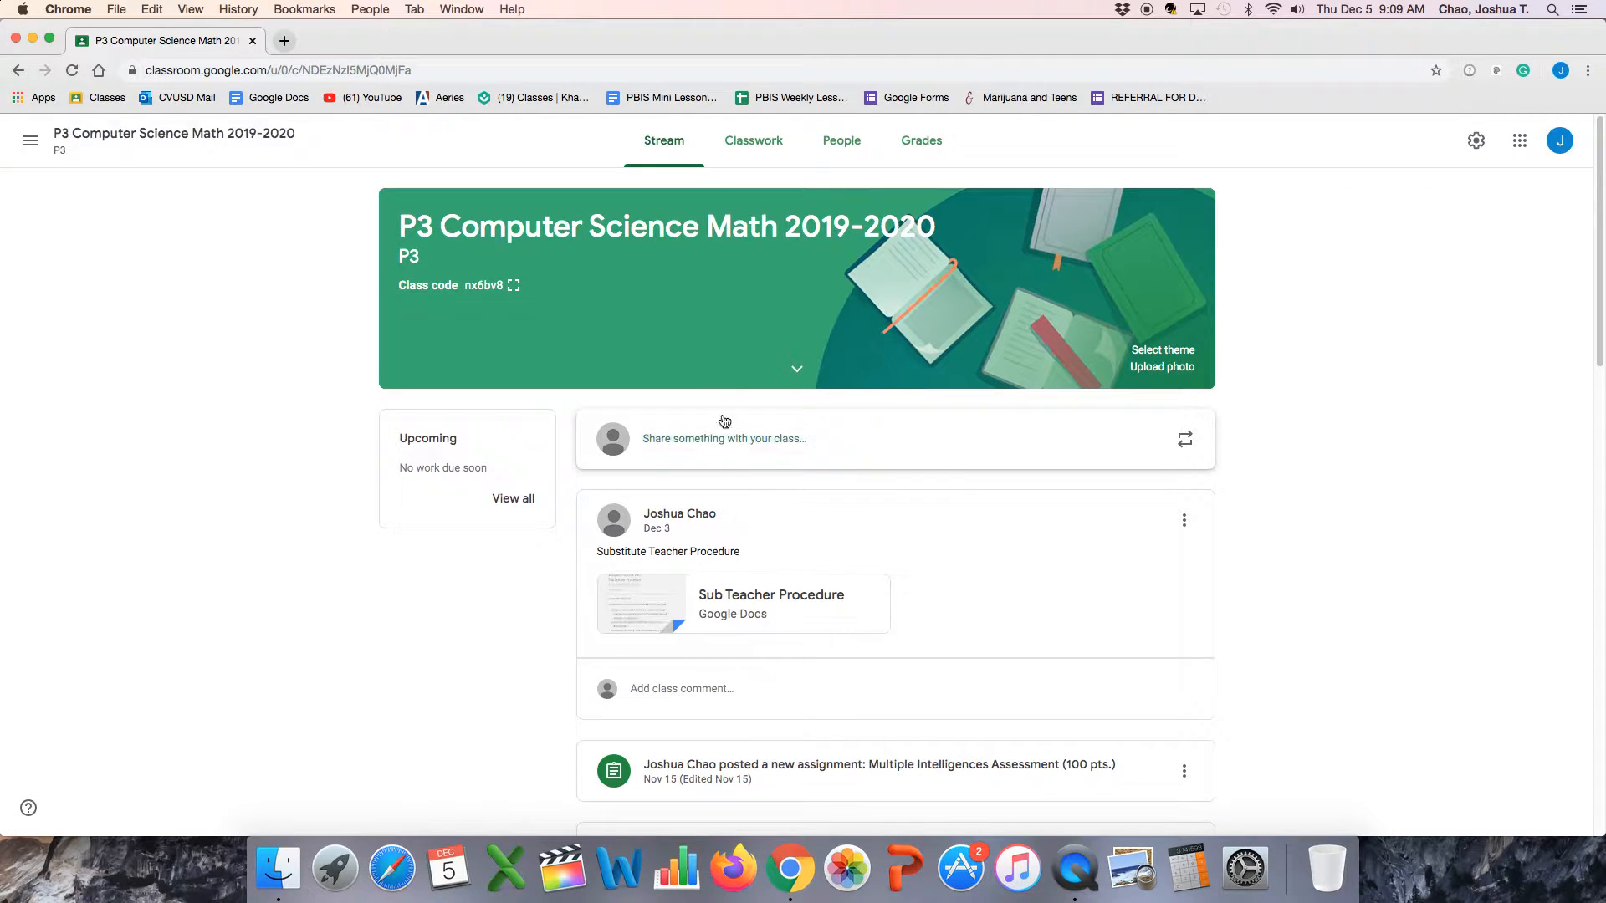
{"action": "left_click", "coordinate": [759, 153]}
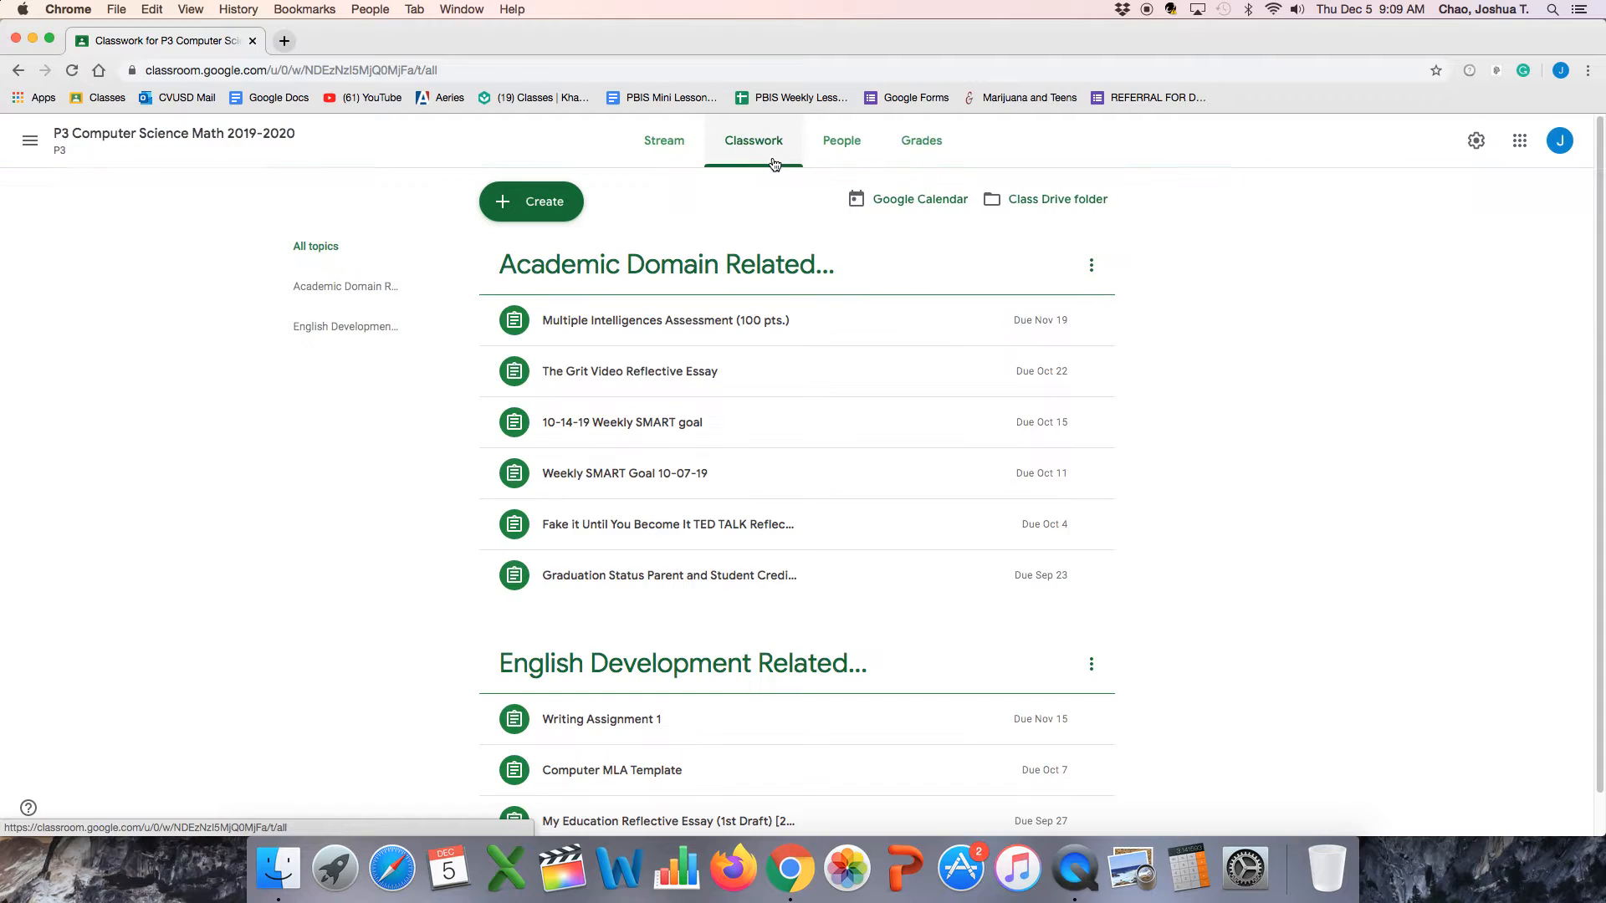
Step: Create a new assignment in the P3 class and title it "Writing 1"
{"action": "left_click", "coordinate": [543, 214]}
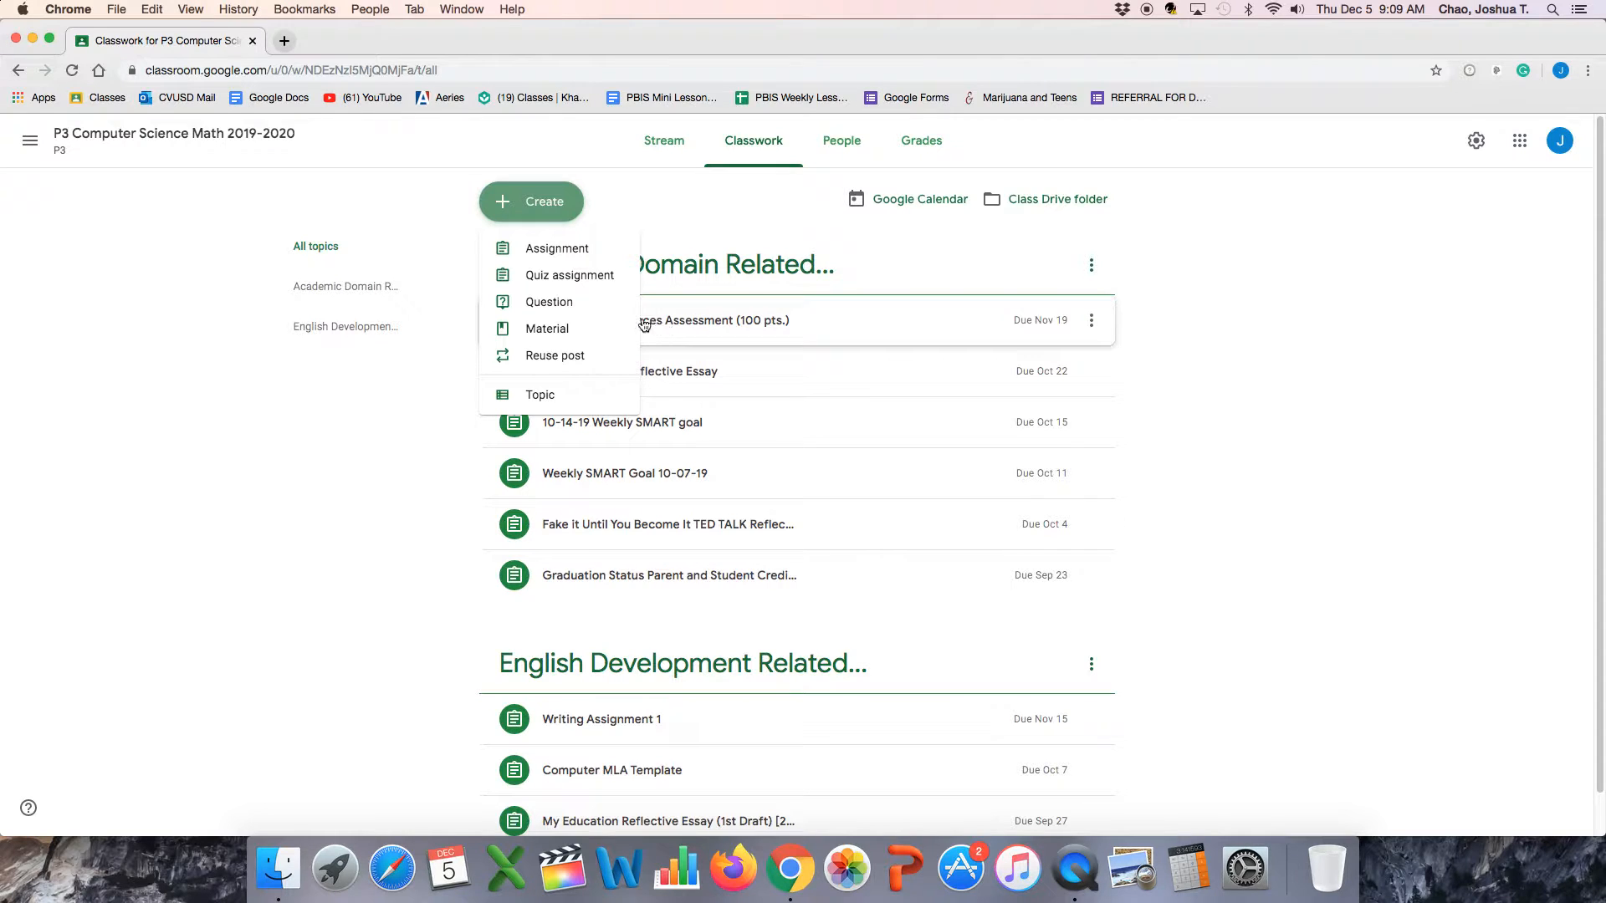
{"action": "left_click", "coordinate": [549, 208]}
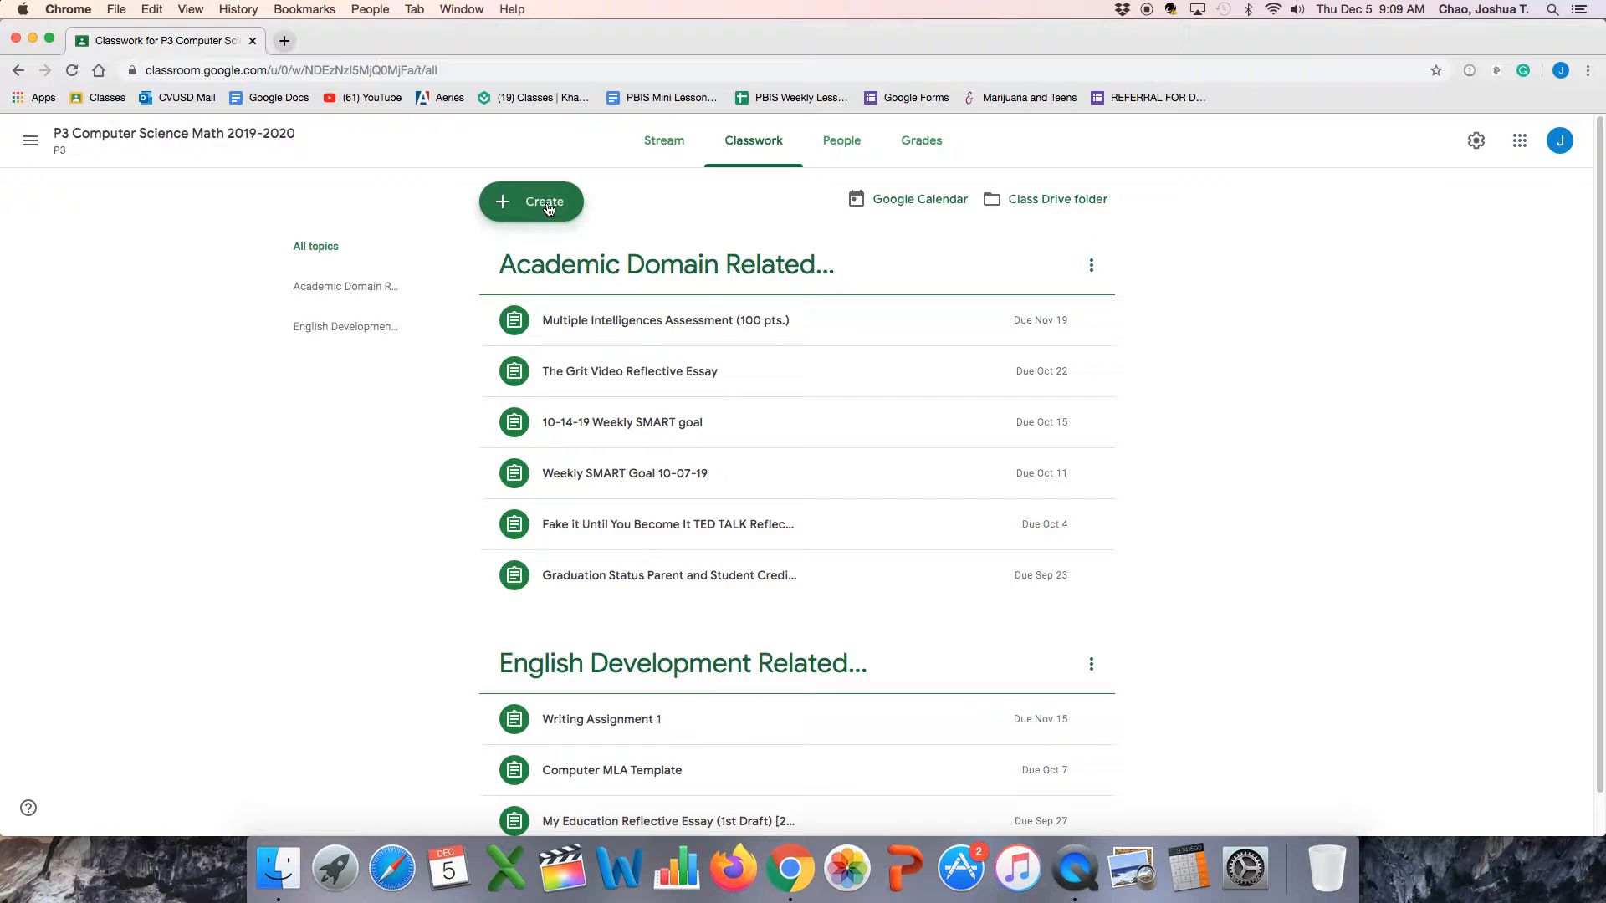
{"action": "left_click", "coordinate": [542, 208]}
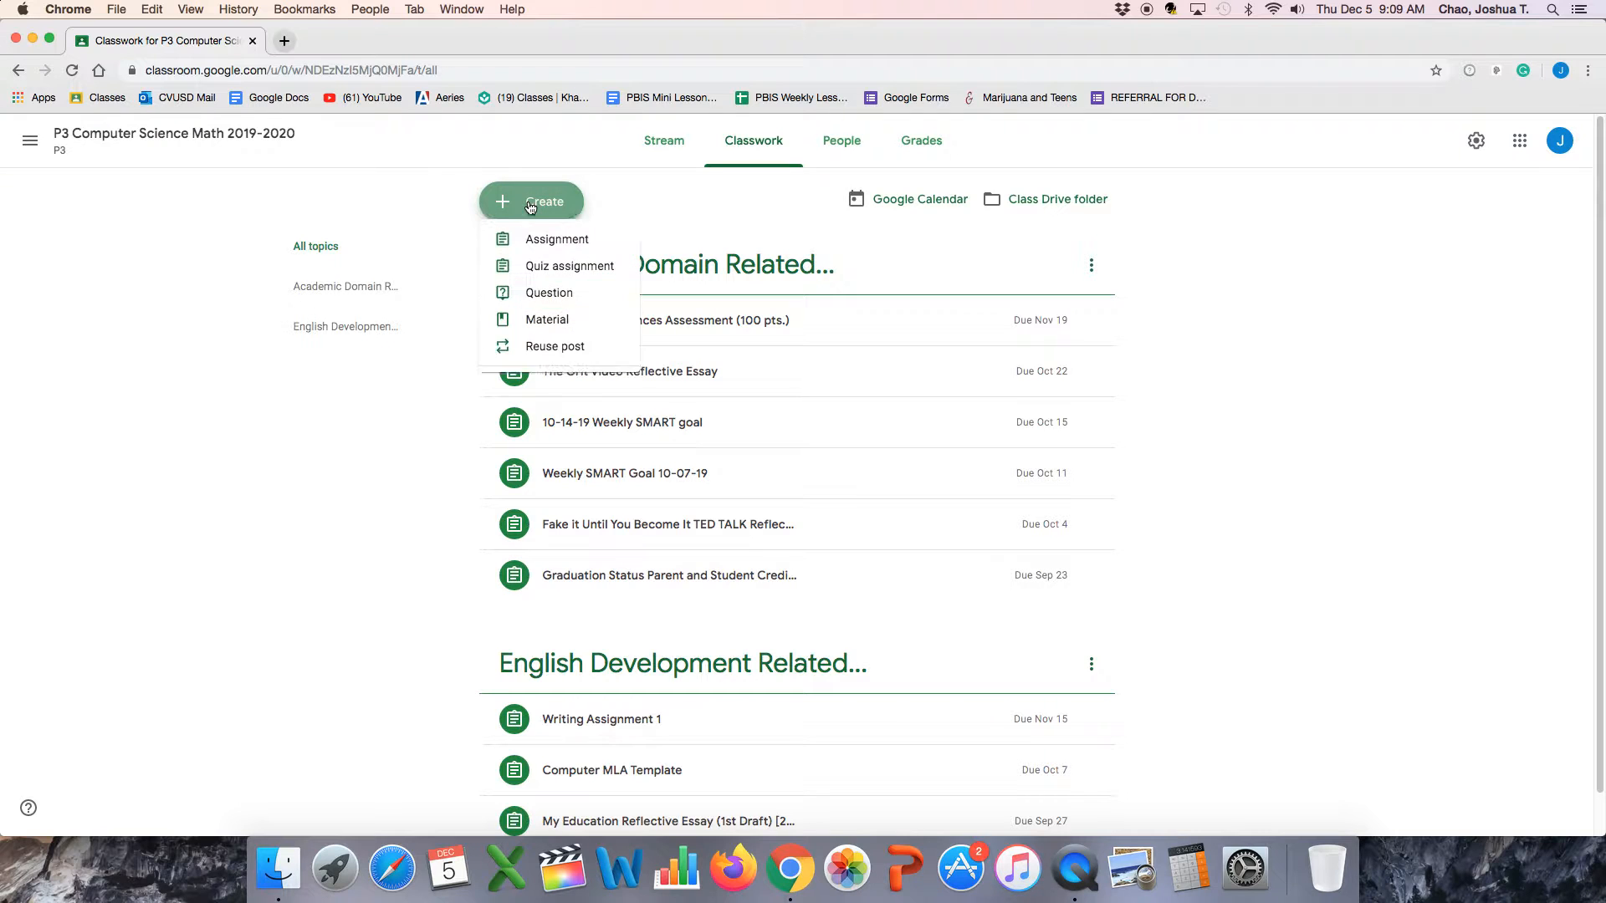
{"action": "left_click", "coordinate": [569, 246]}
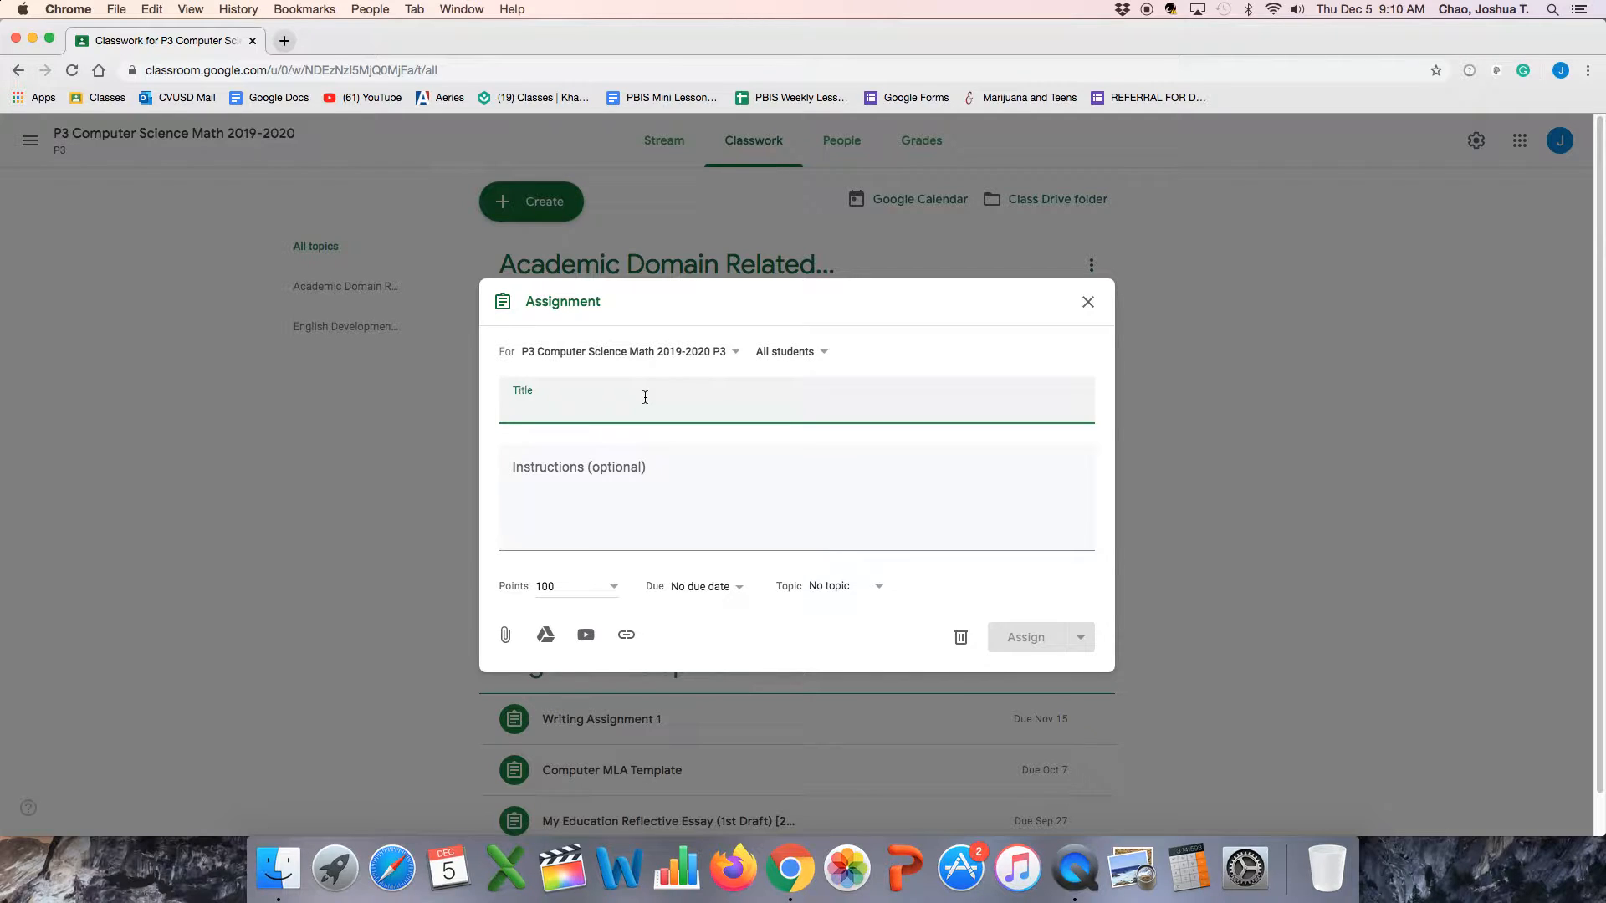
{"action": "type", "text": "Wr"}
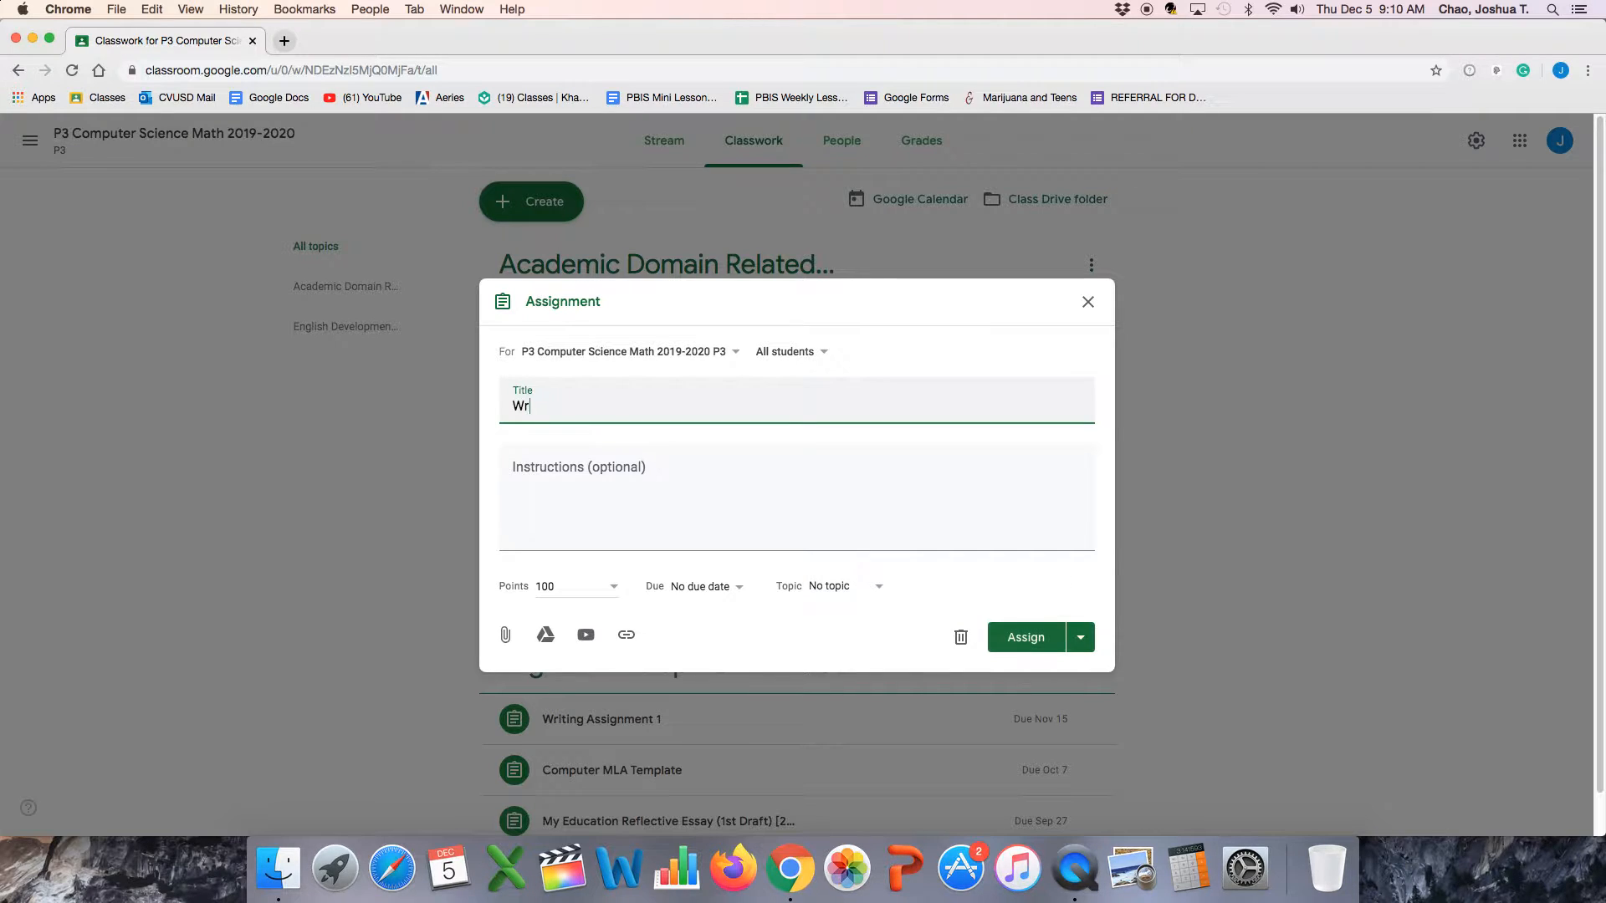
{"action": "type", "text": "iting 1"}
Step: Enter "Essay" as the assignment's instructions and make it worth 50 points
{"action": "left_click", "coordinate": [578, 469]}
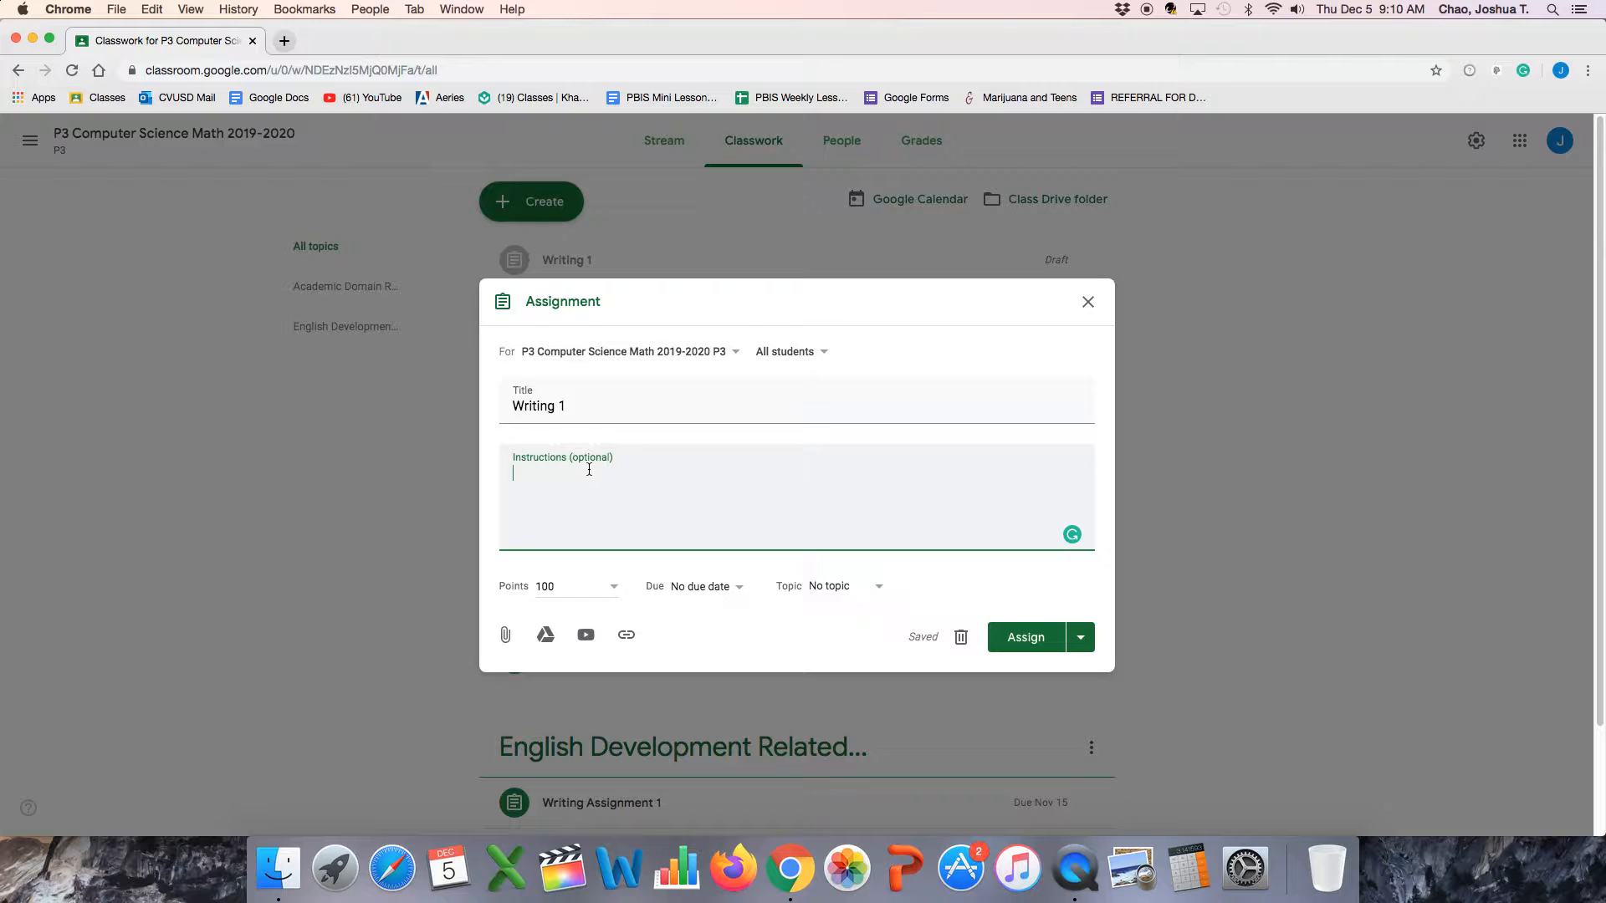
{"action": "type", "text": "Essay"}
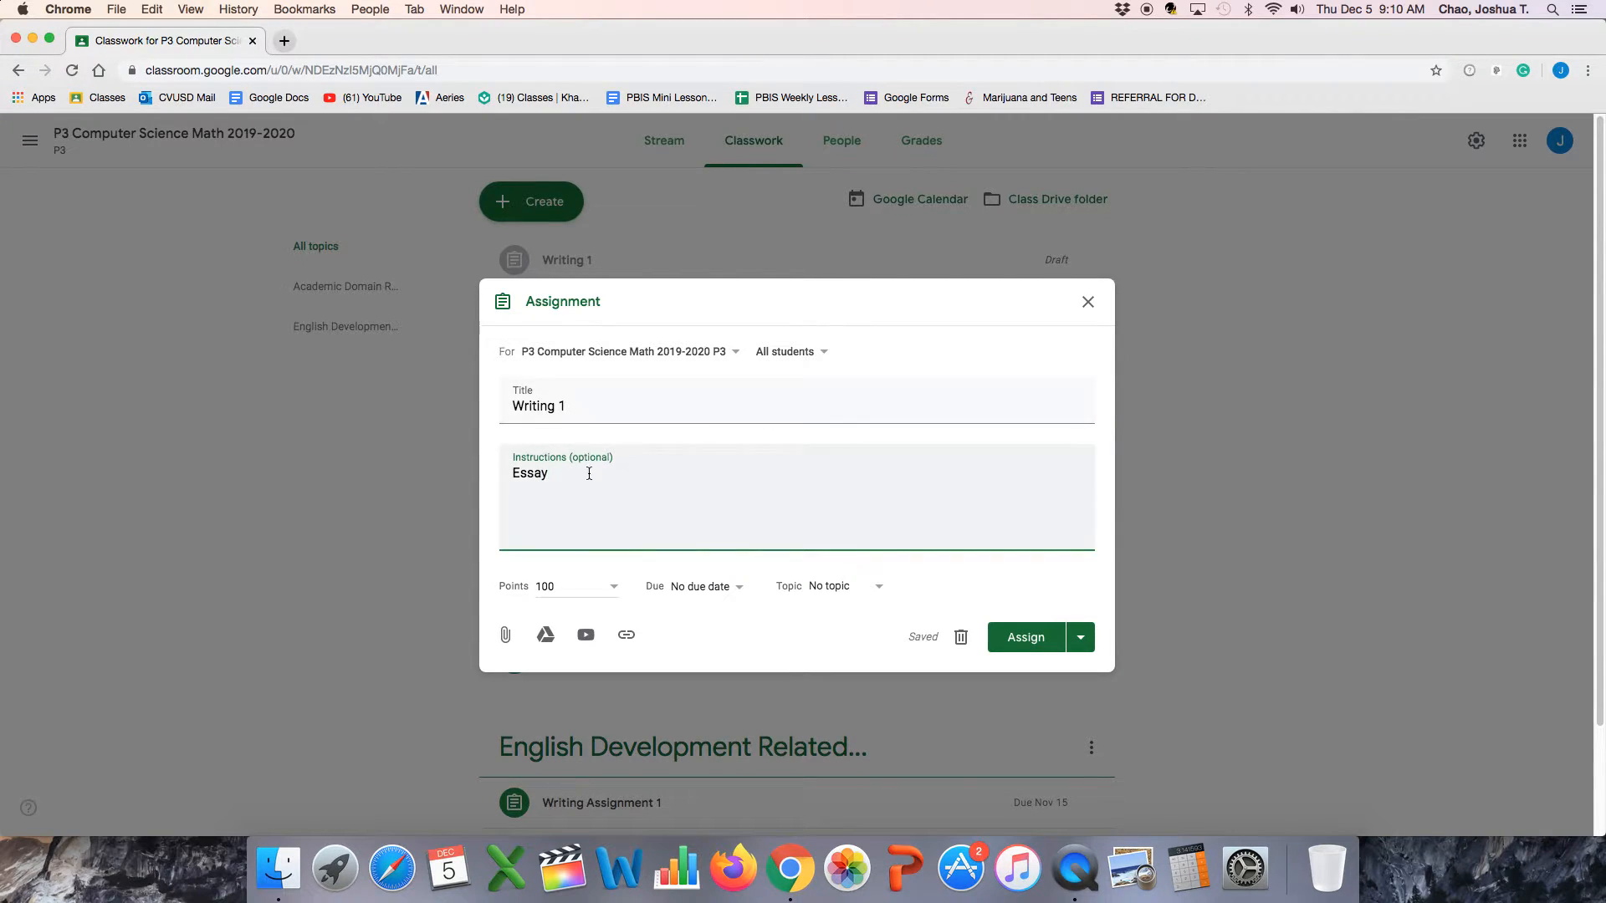
{"action": "left_click", "coordinate": [569, 586]}
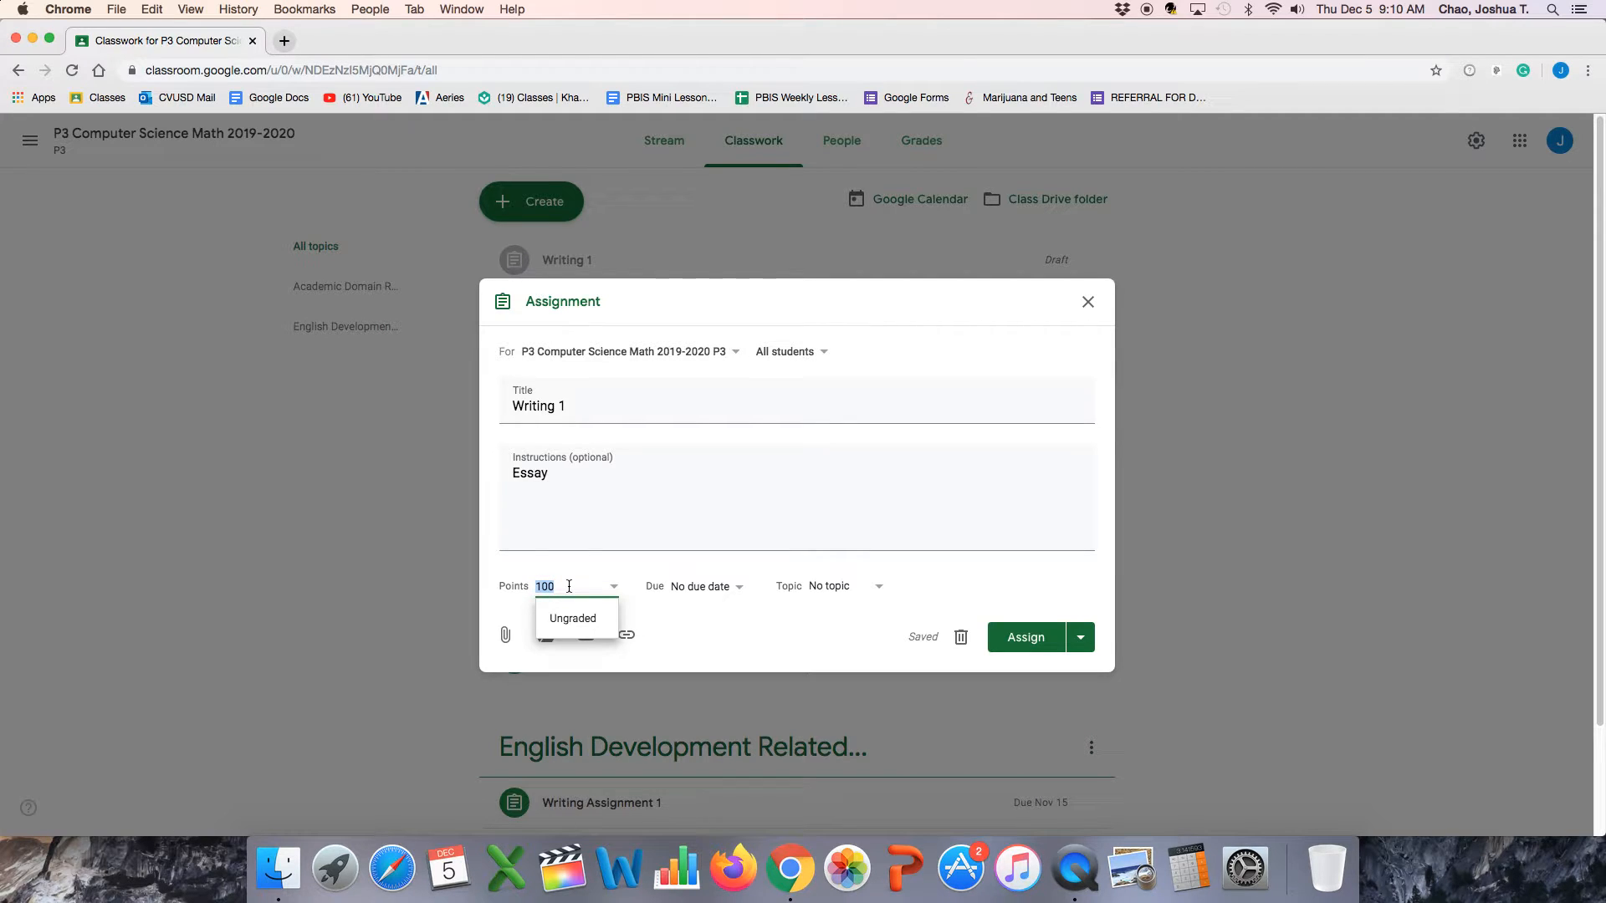
{"action": "type", "text": "50"}
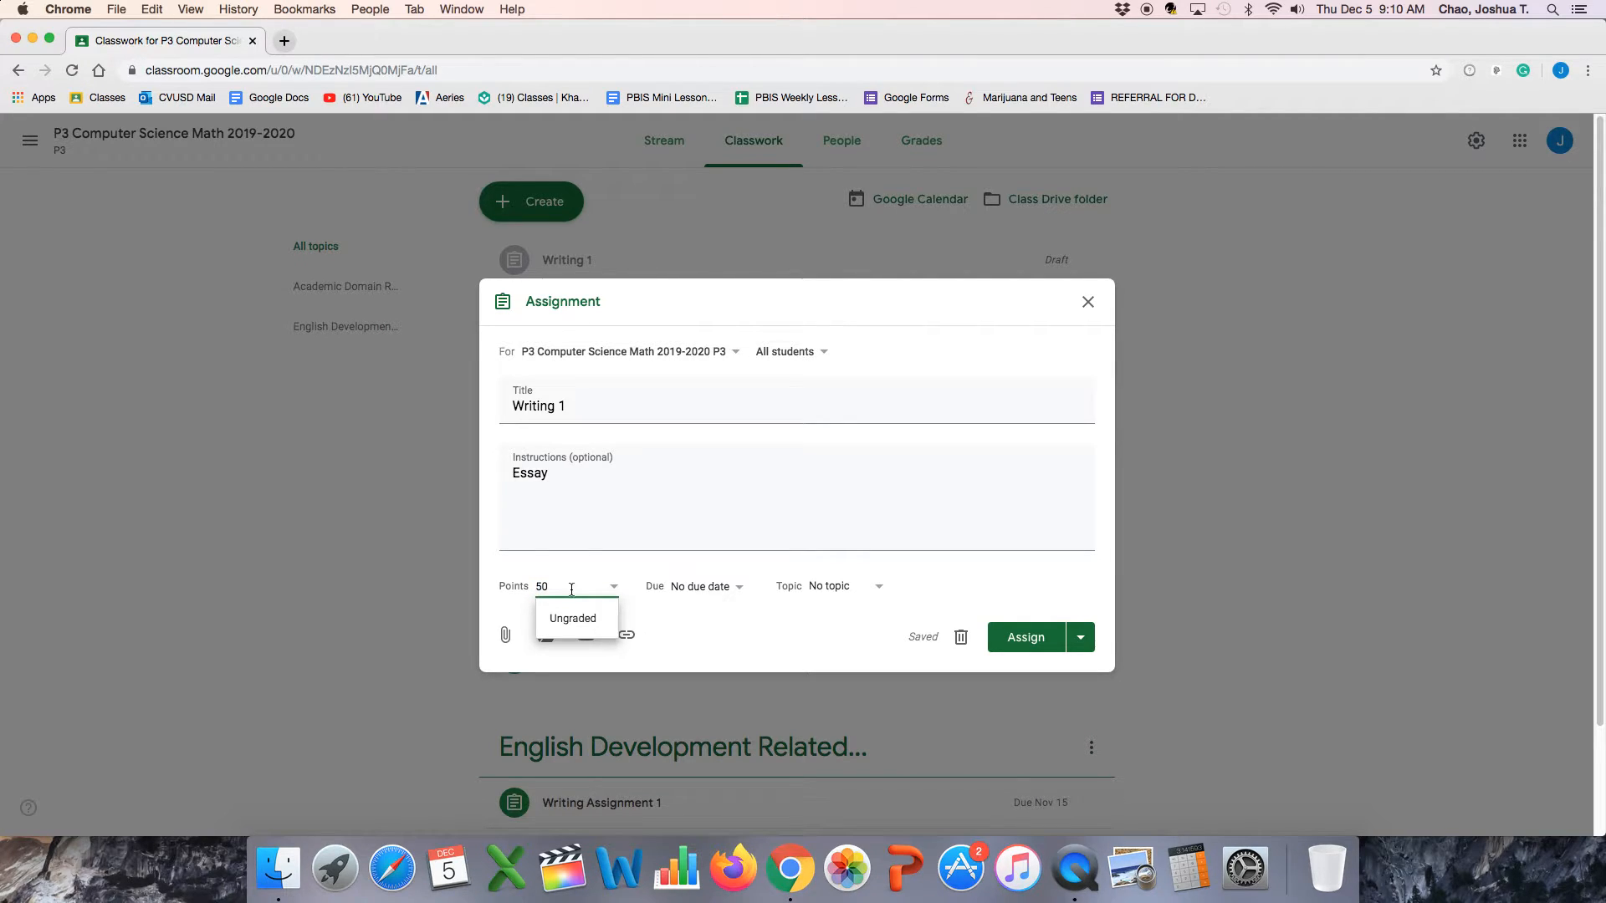
Step: Set the assignment's due date to Dec 9, 2019 and file it under the "English Development Related..." topic
{"action": "left_click", "coordinate": [684, 604]}
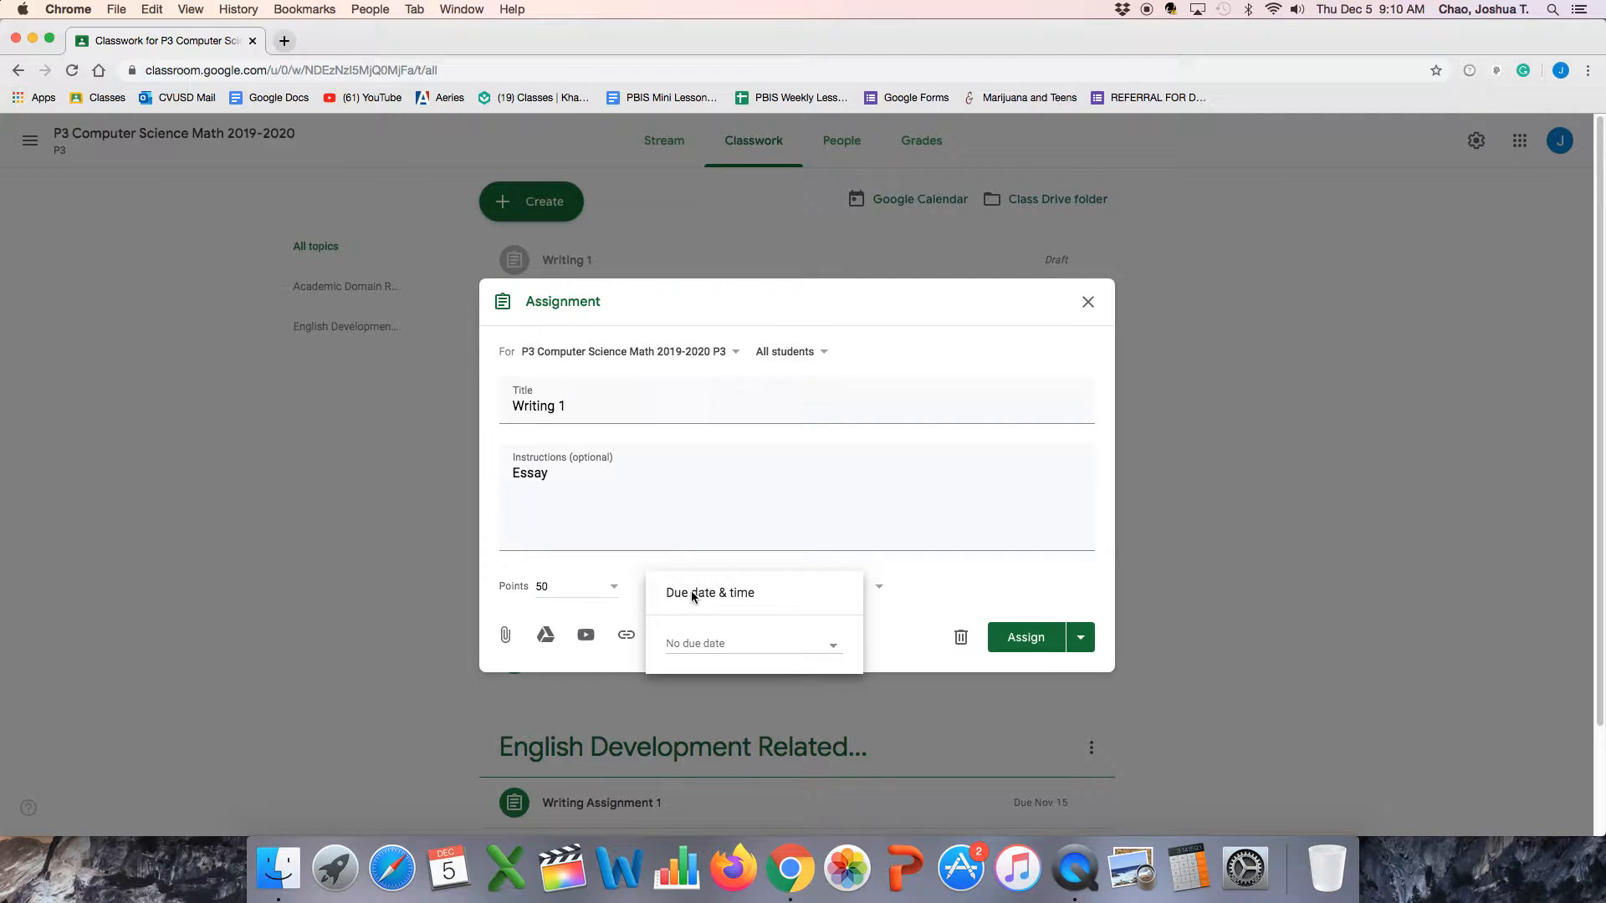
{"action": "left_click", "coordinate": [699, 646]}
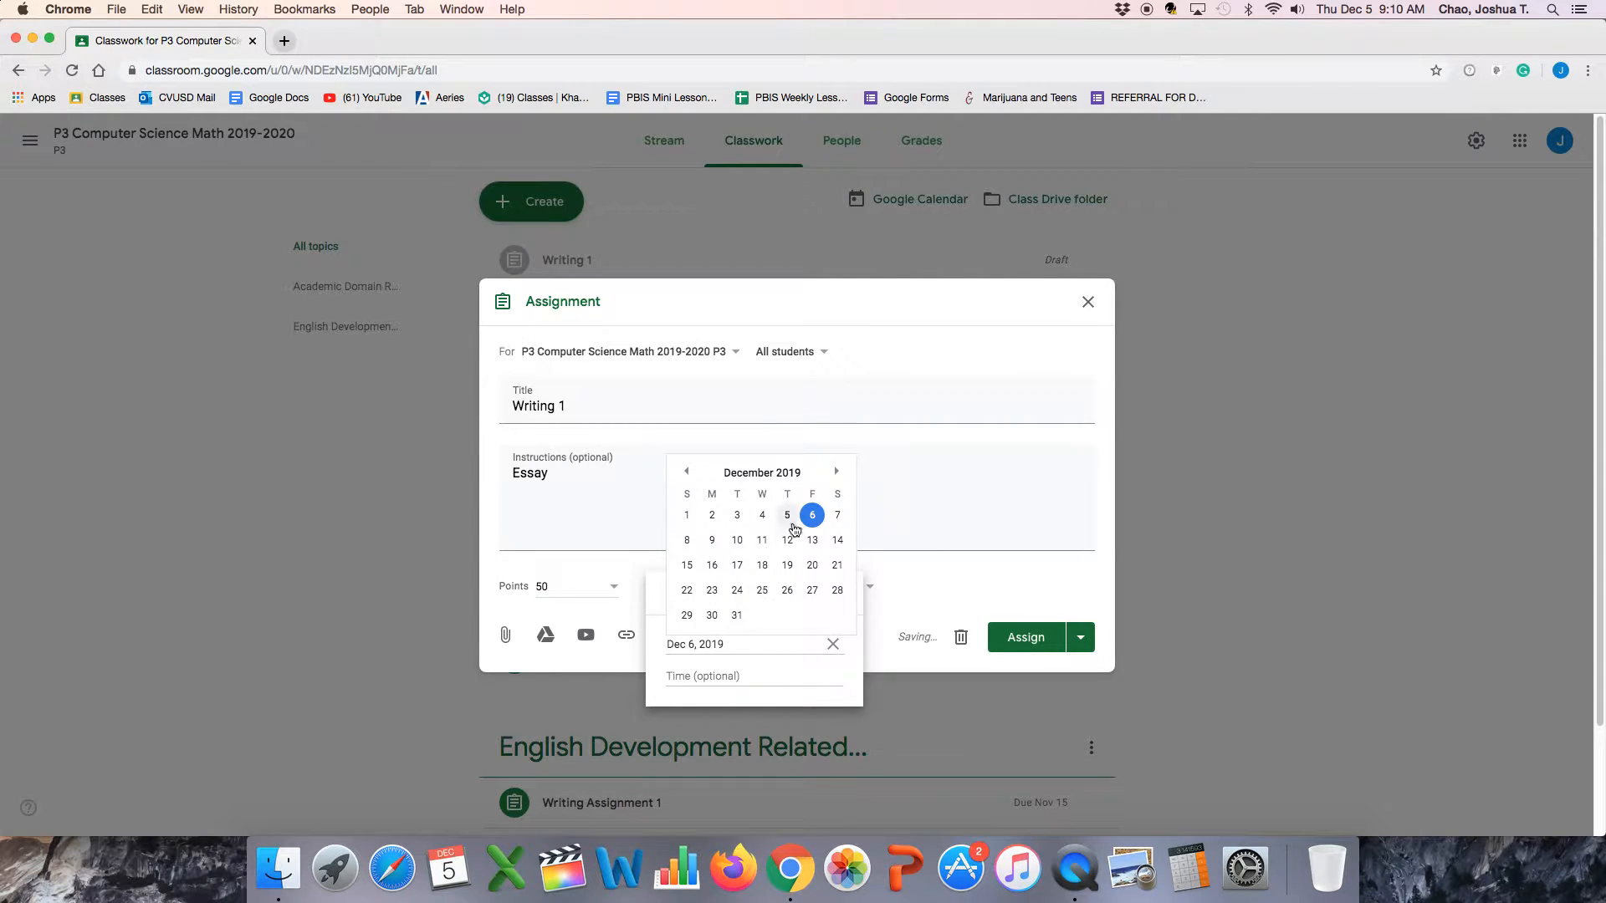
{"action": "left_click", "coordinate": [712, 541]}
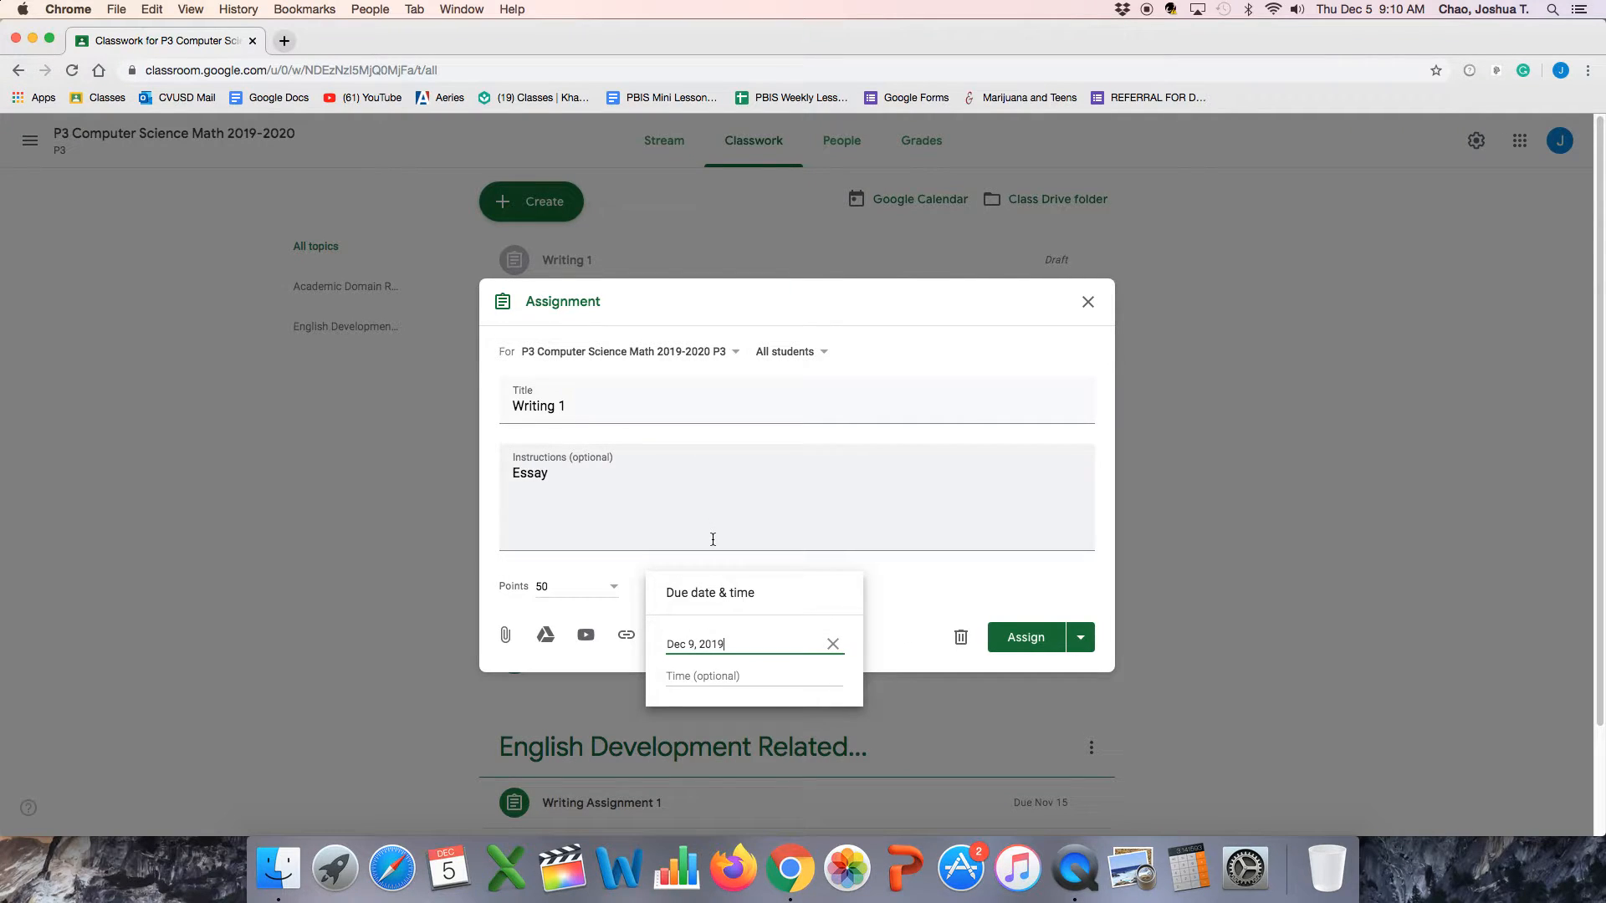
{"action": "left_click", "coordinate": [909, 580]}
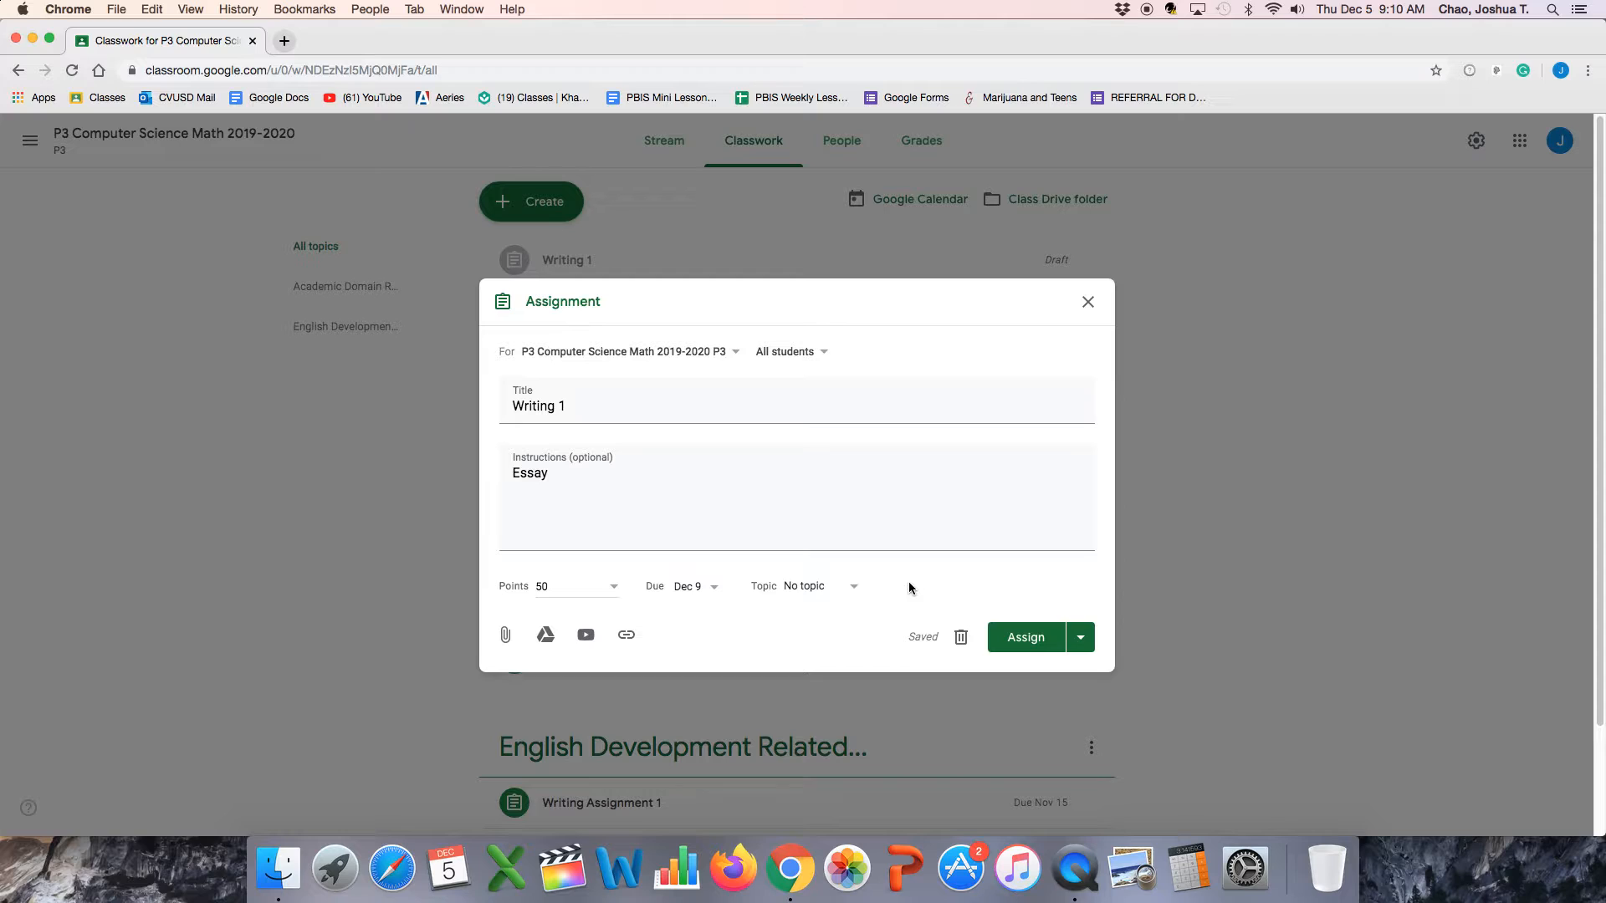
{"action": "left_click", "coordinate": [828, 592]}
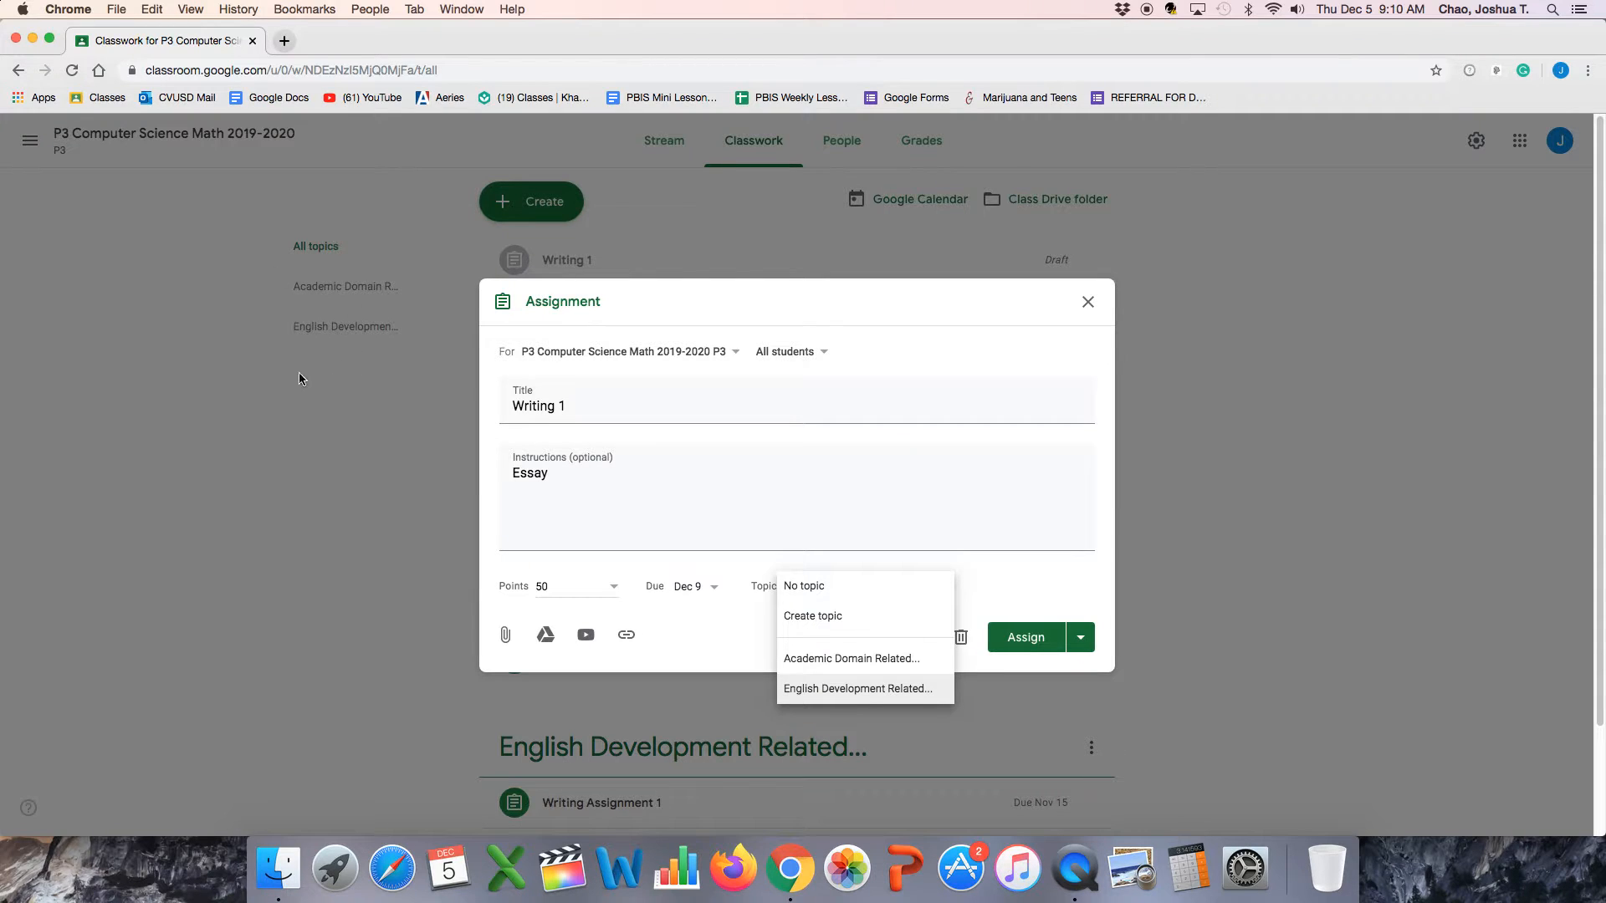
{"action": "left_click", "coordinate": [852, 691]}
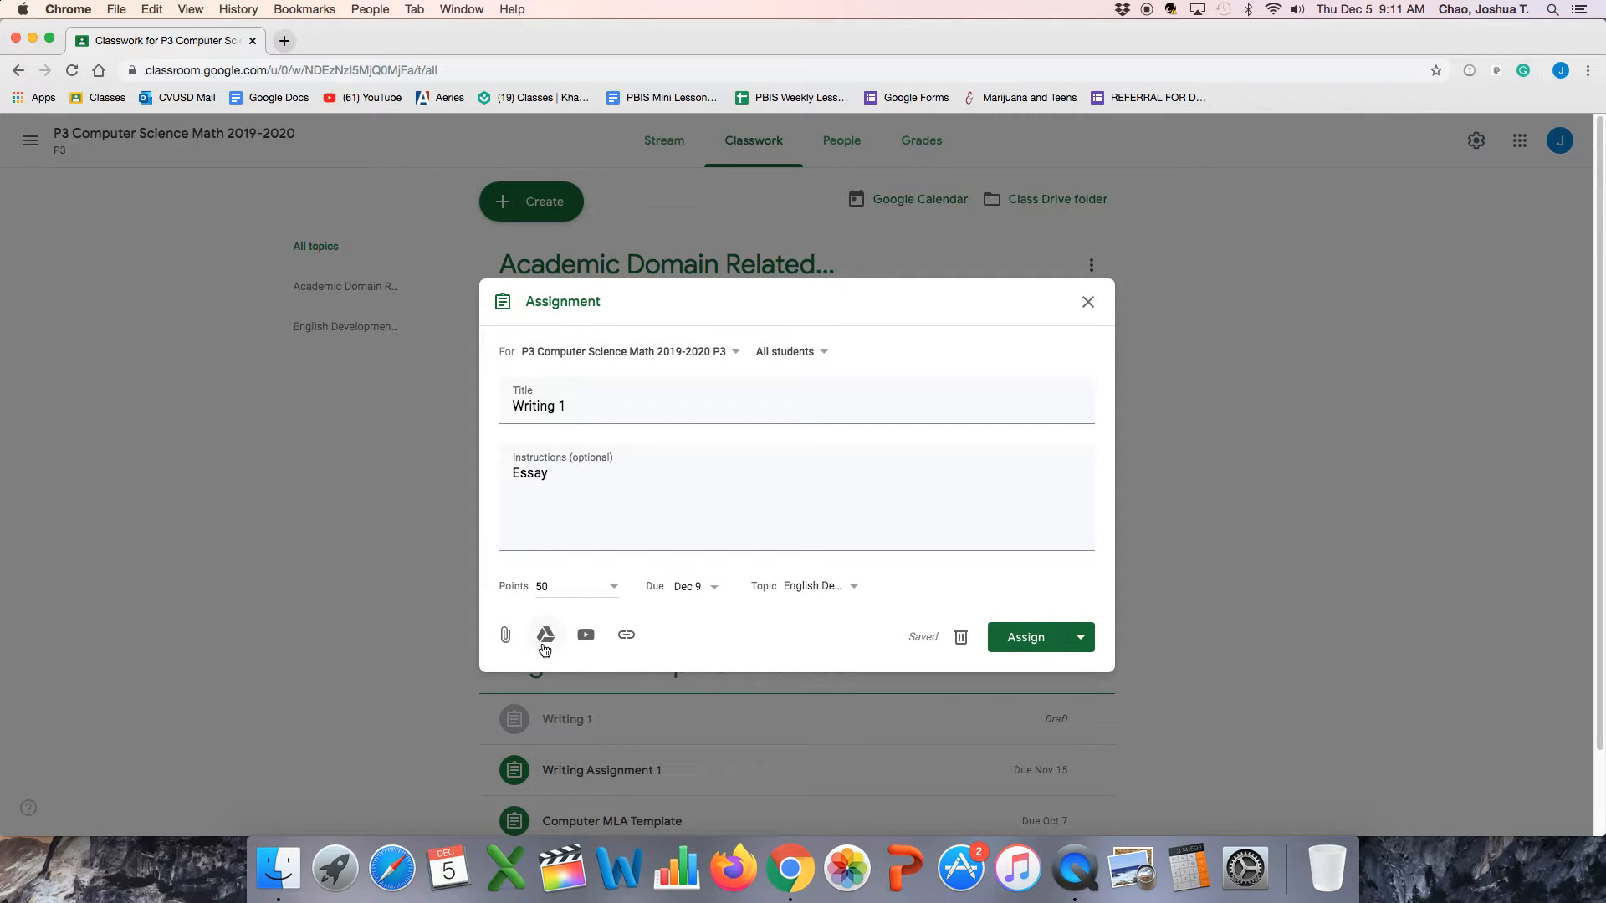
Step: Examine the assignment's attachment options for YouTube videos, Google Drive files, device uploads and links without attaching anything
{"action": "left_click", "coordinate": [586, 636]}
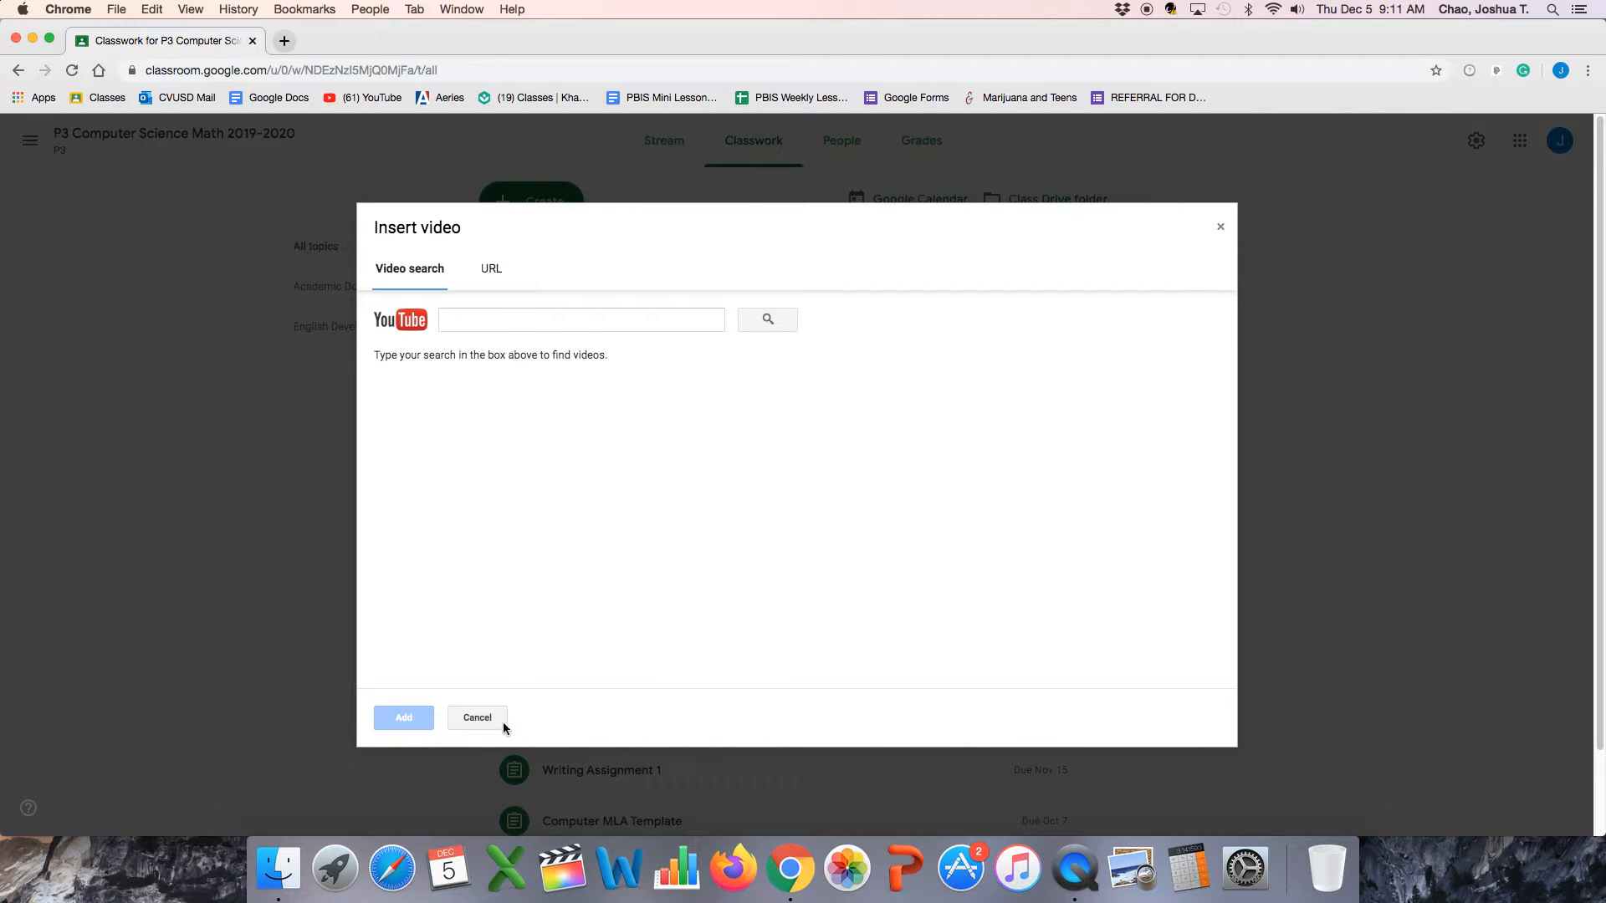
{"action": "left_click", "coordinate": [478, 718]}
{"action": "left_click", "coordinate": [545, 639]}
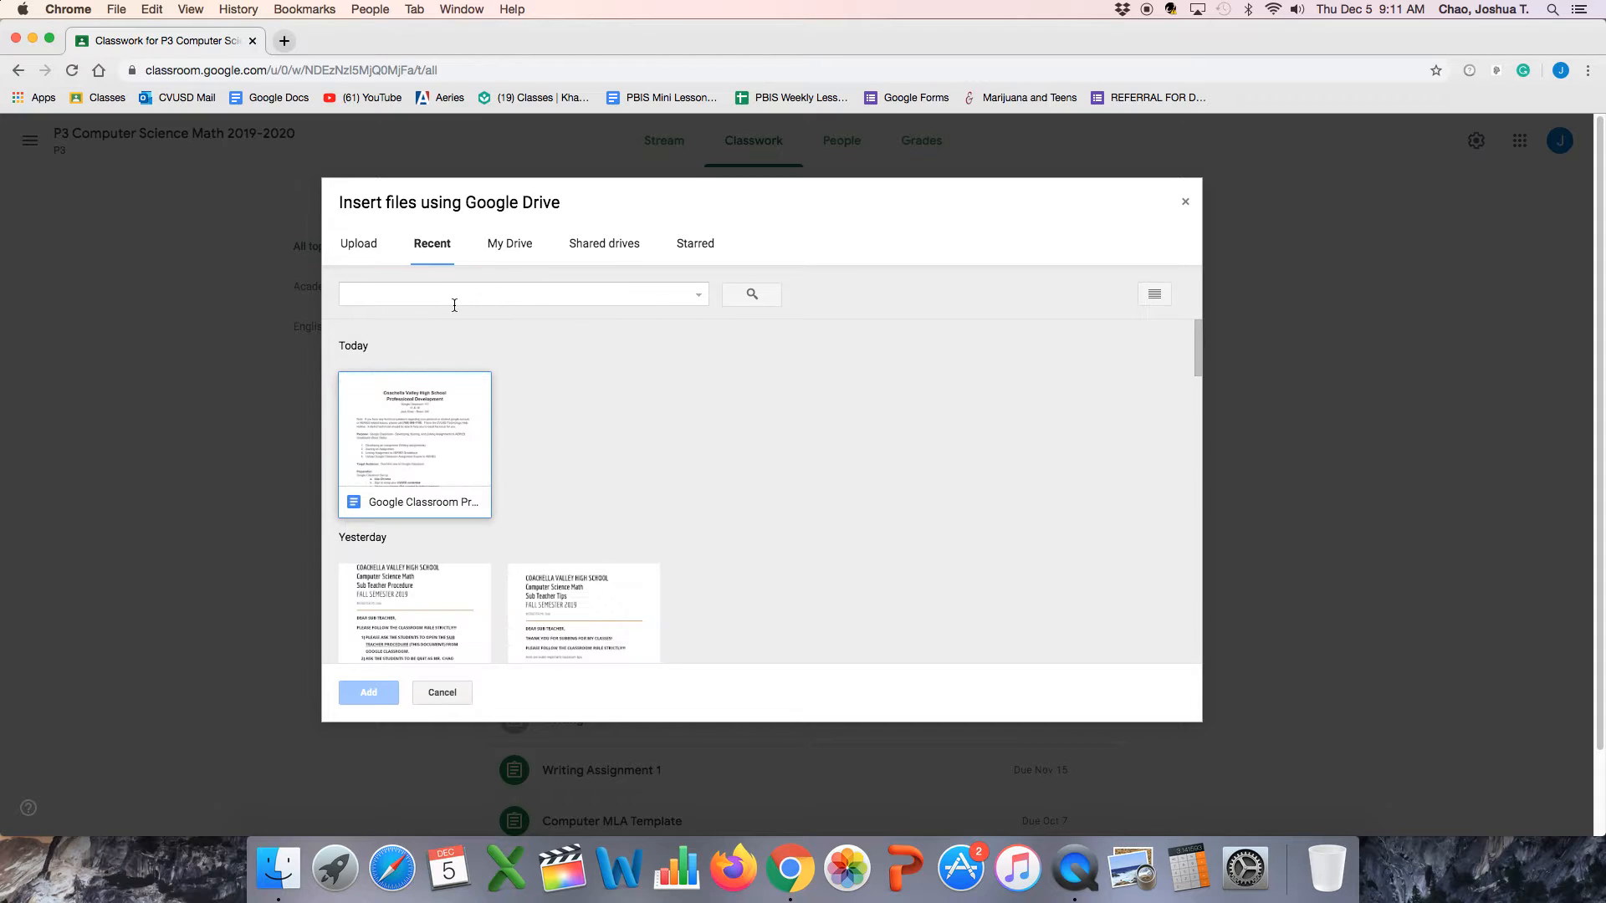
{"action": "left_click", "coordinate": [444, 695]}
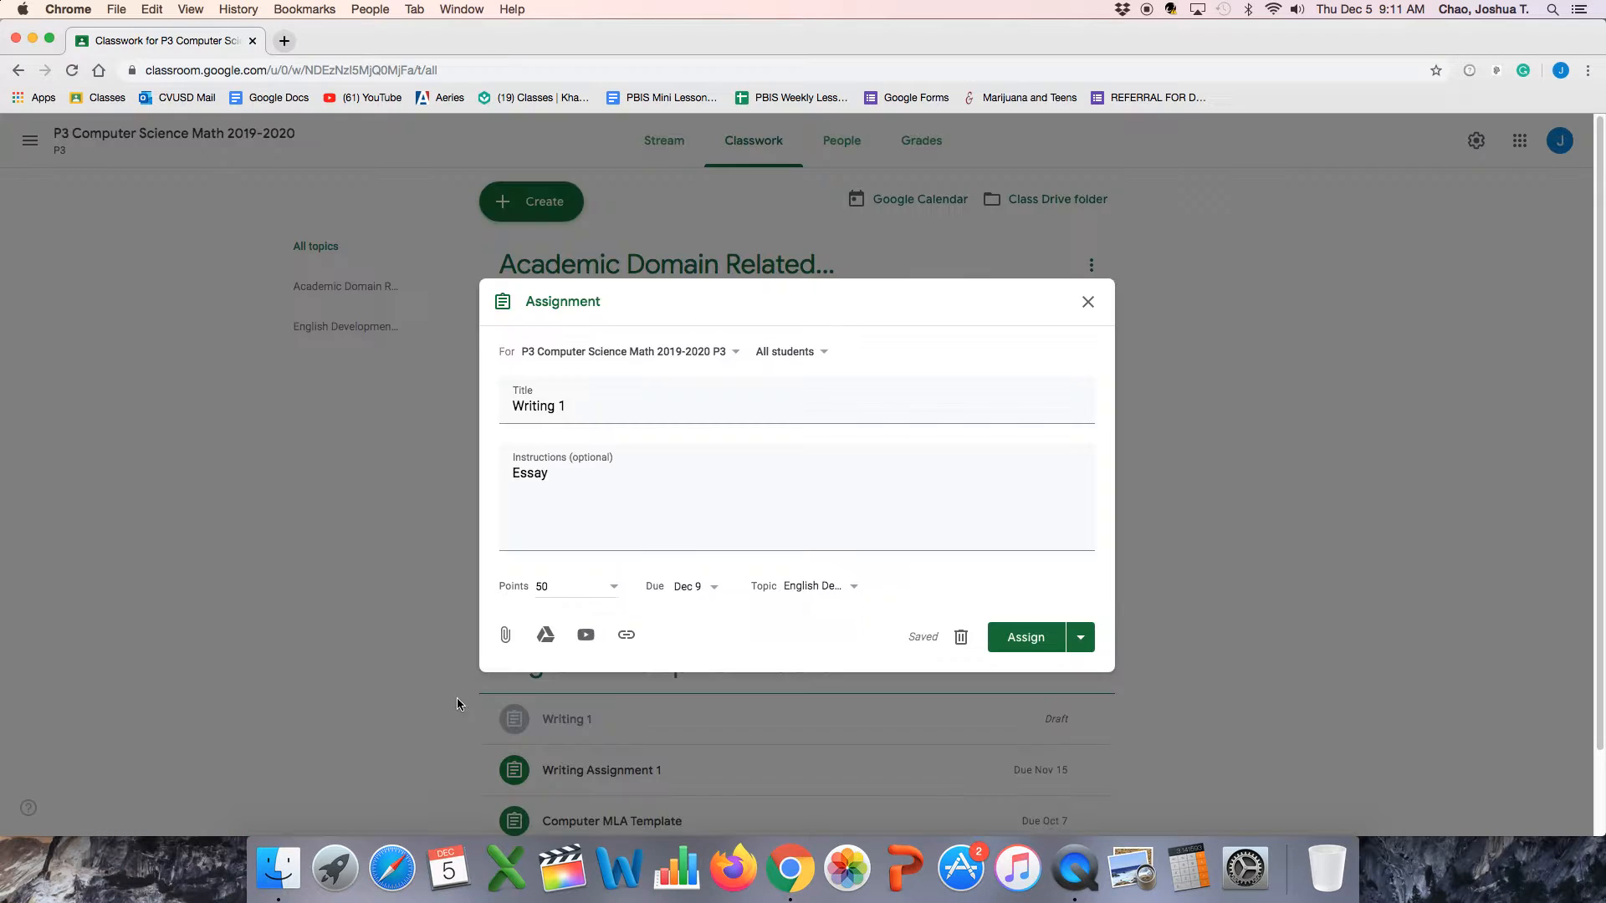
{"action": "left_click", "coordinate": [505, 637]}
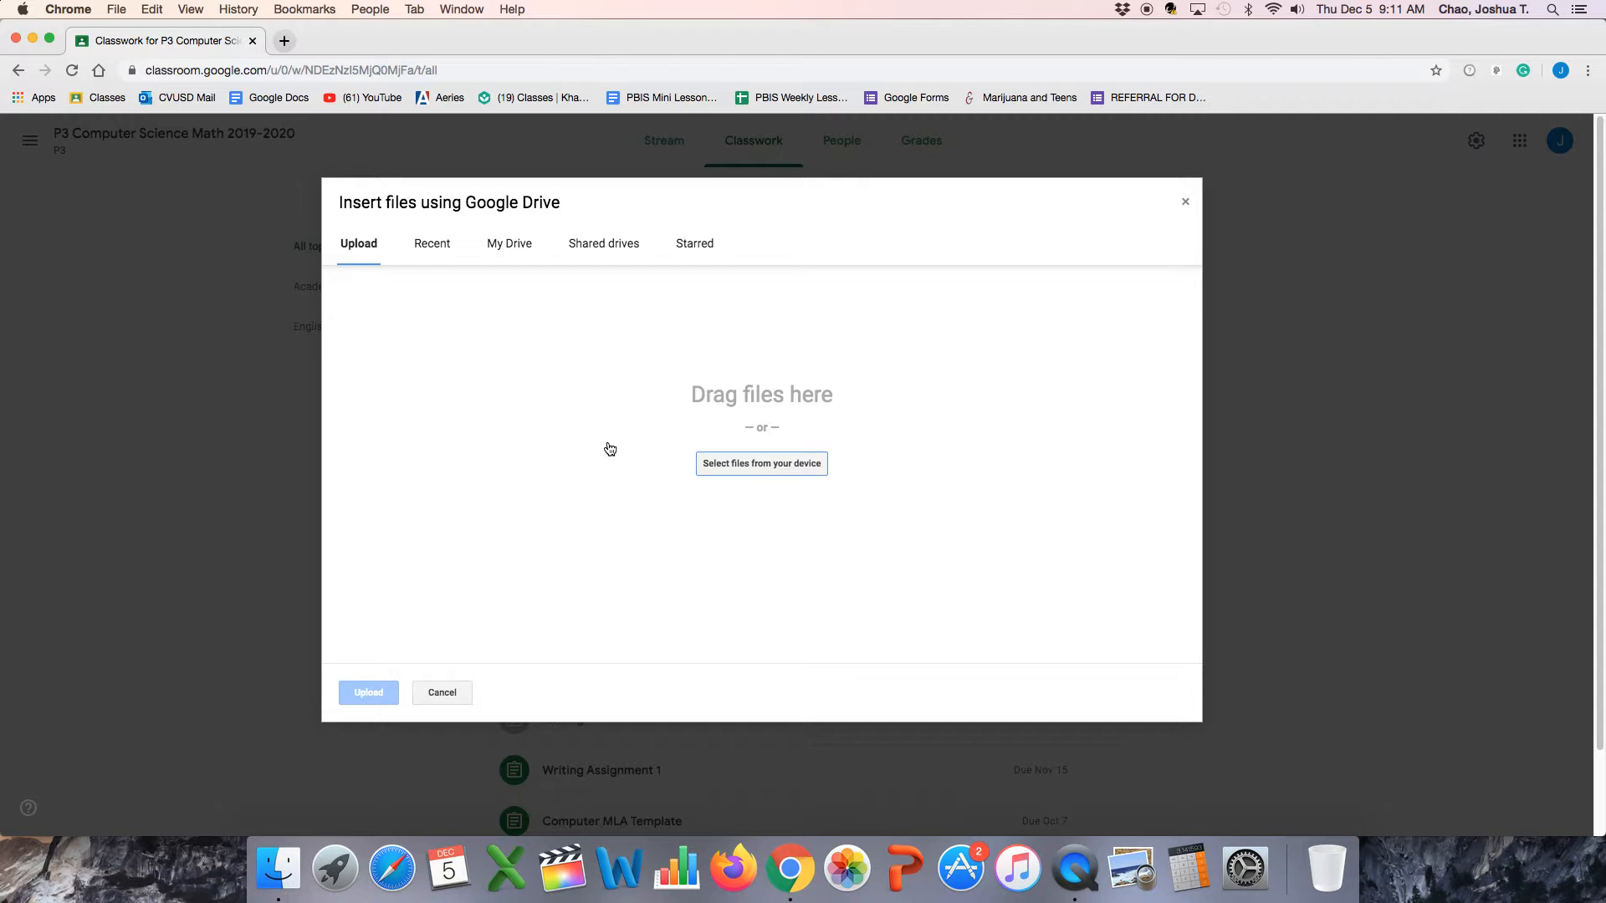
{"action": "left_click", "coordinate": [736, 464]}
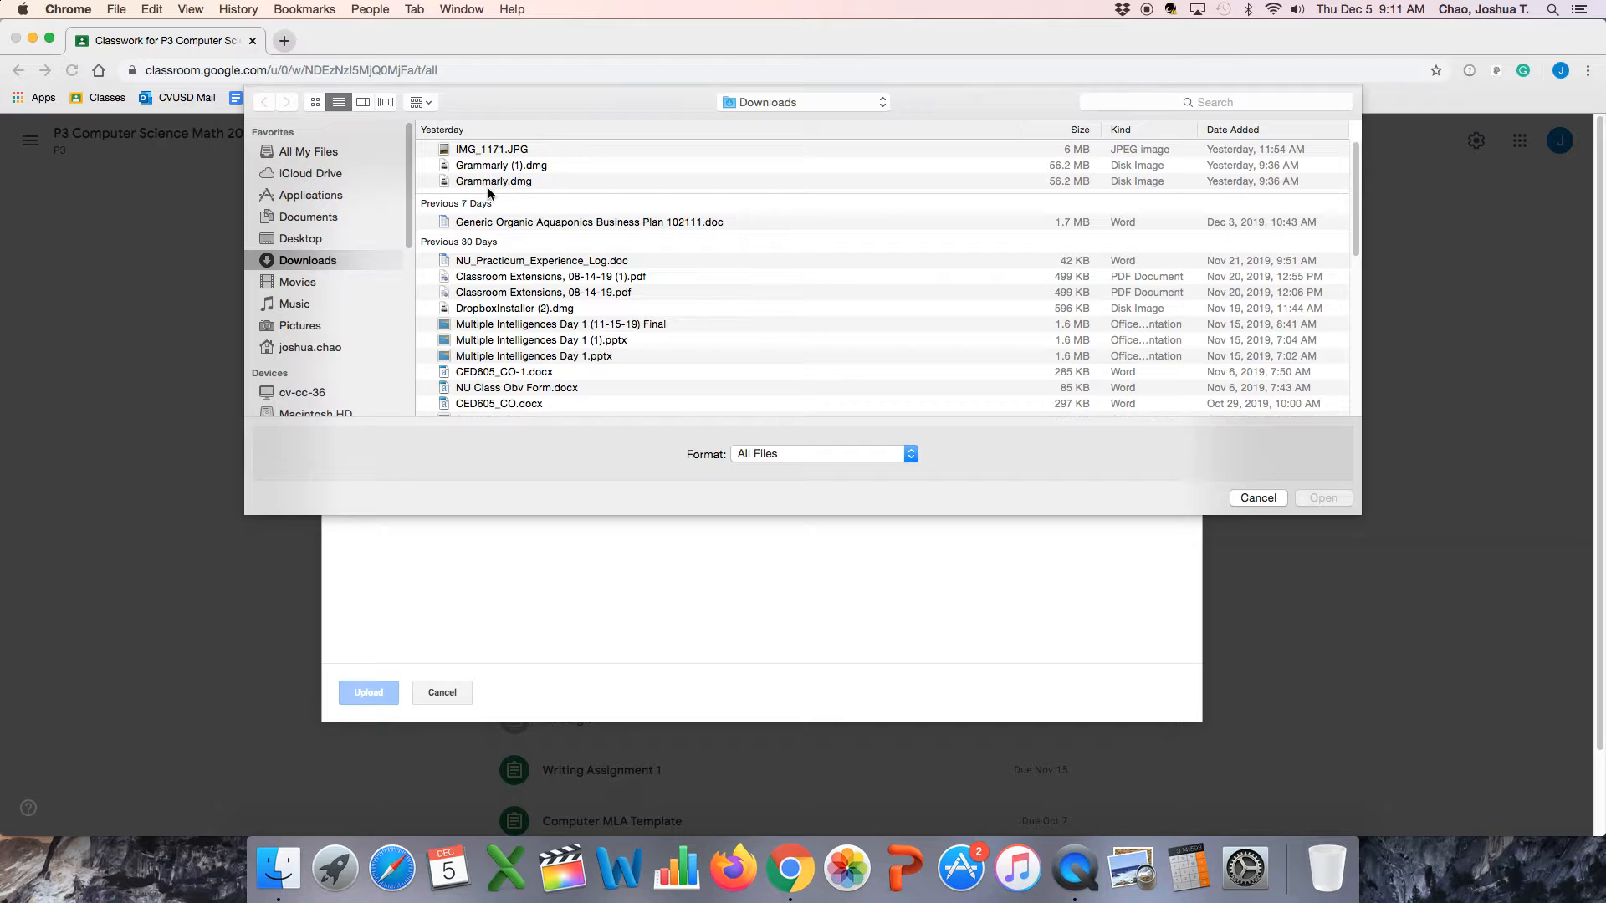
{"action": "left_click", "coordinate": [1254, 499]}
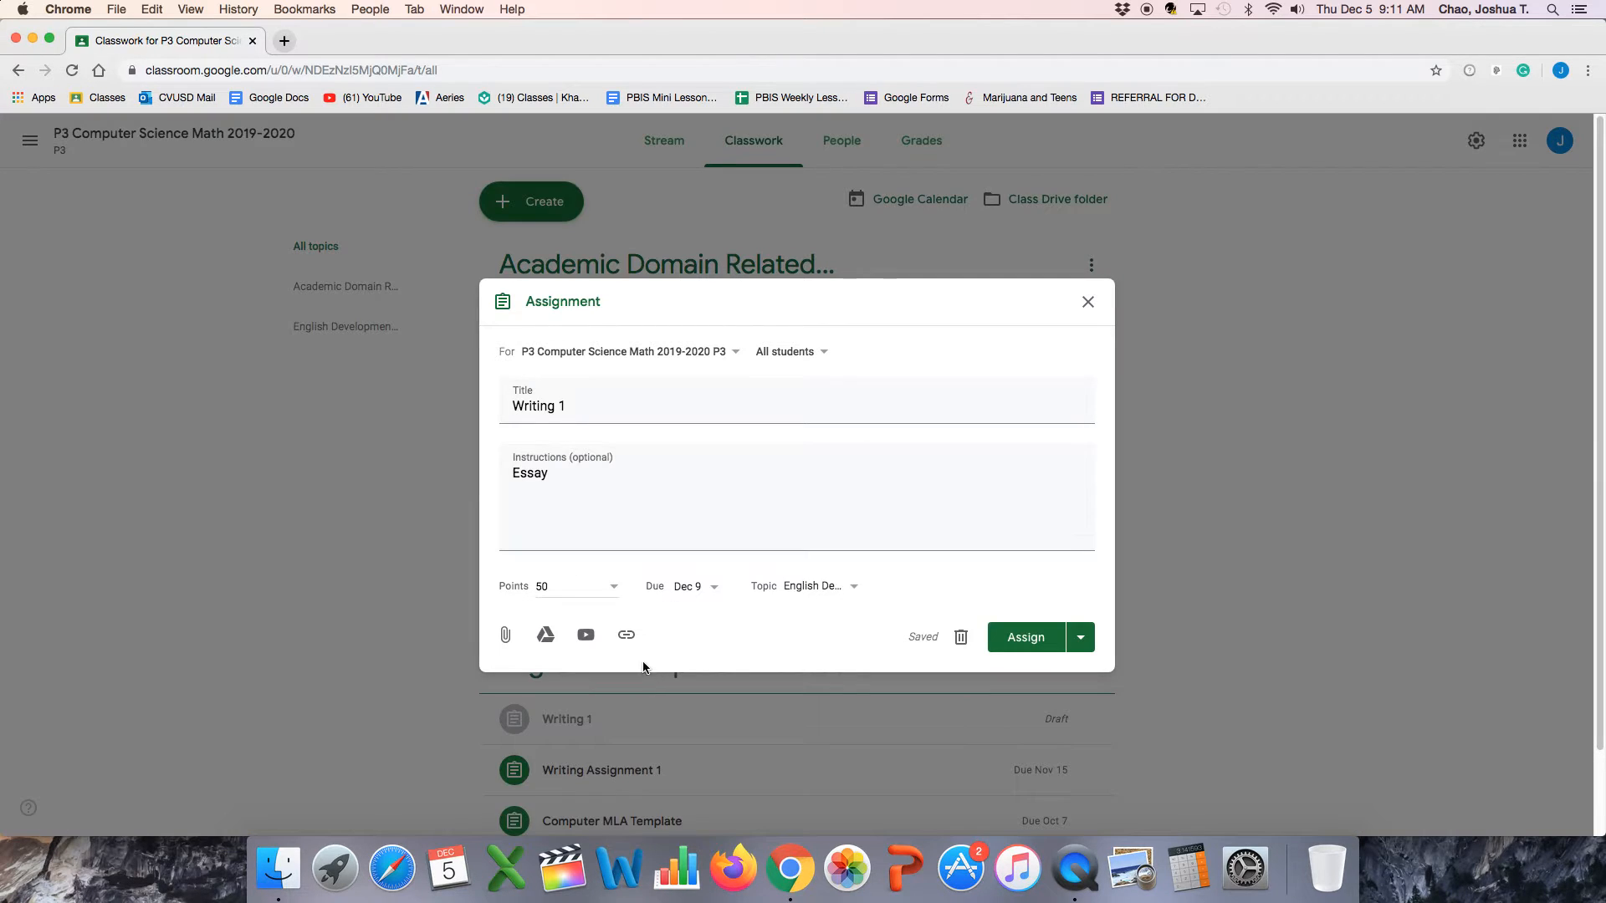
{"action": "left_click", "coordinate": [626, 635]}
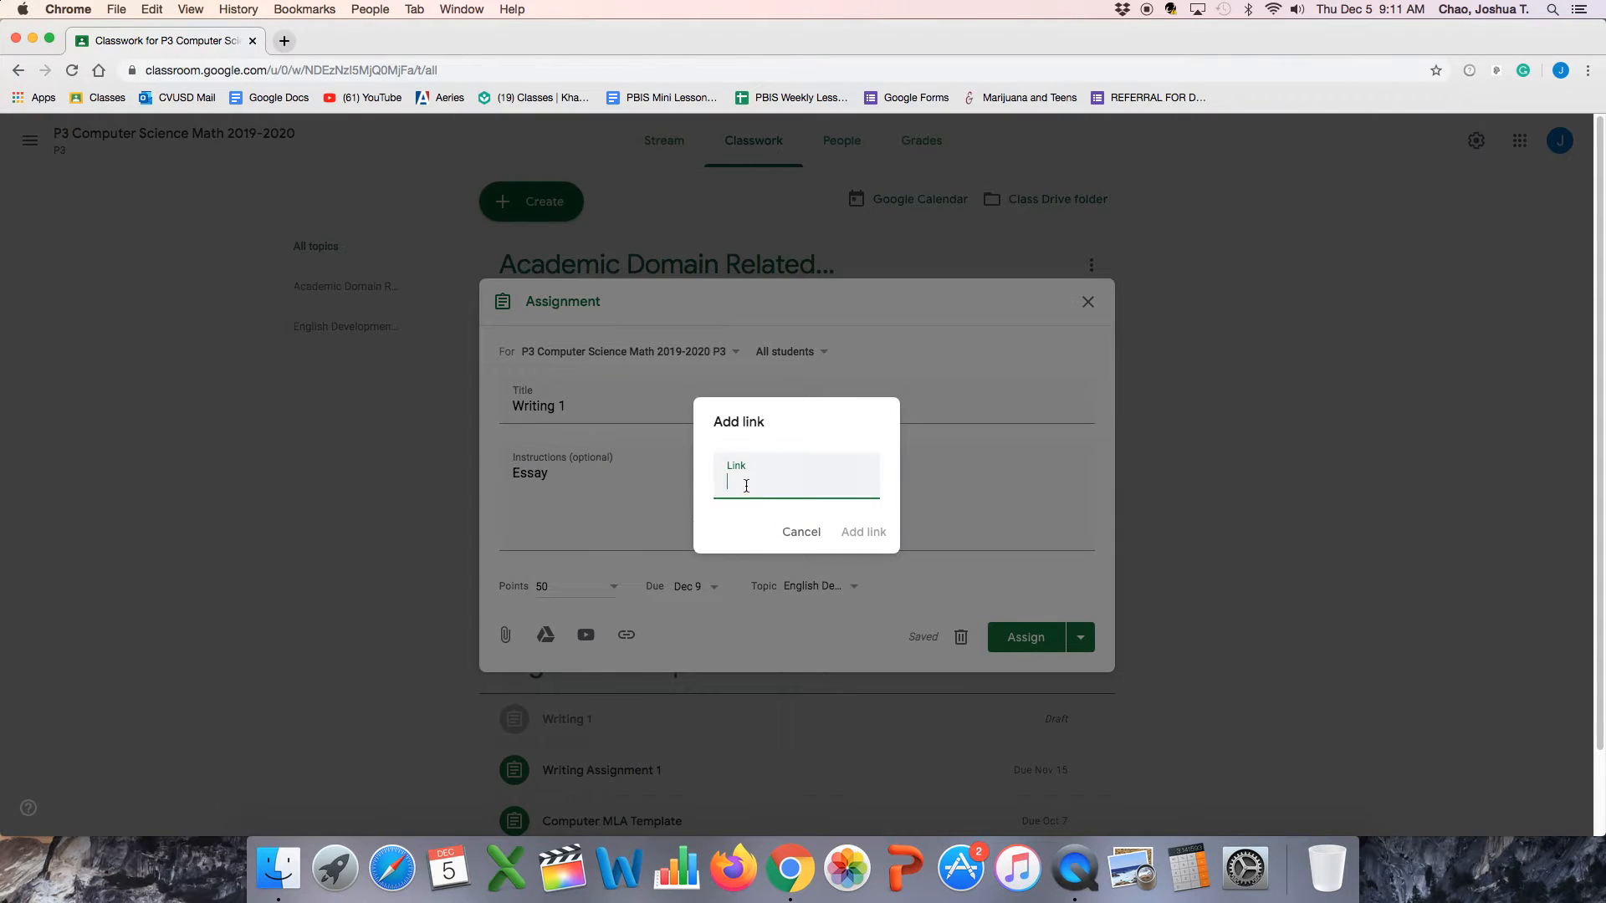
{"action": "left_click", "coordinate": [807, 536]}
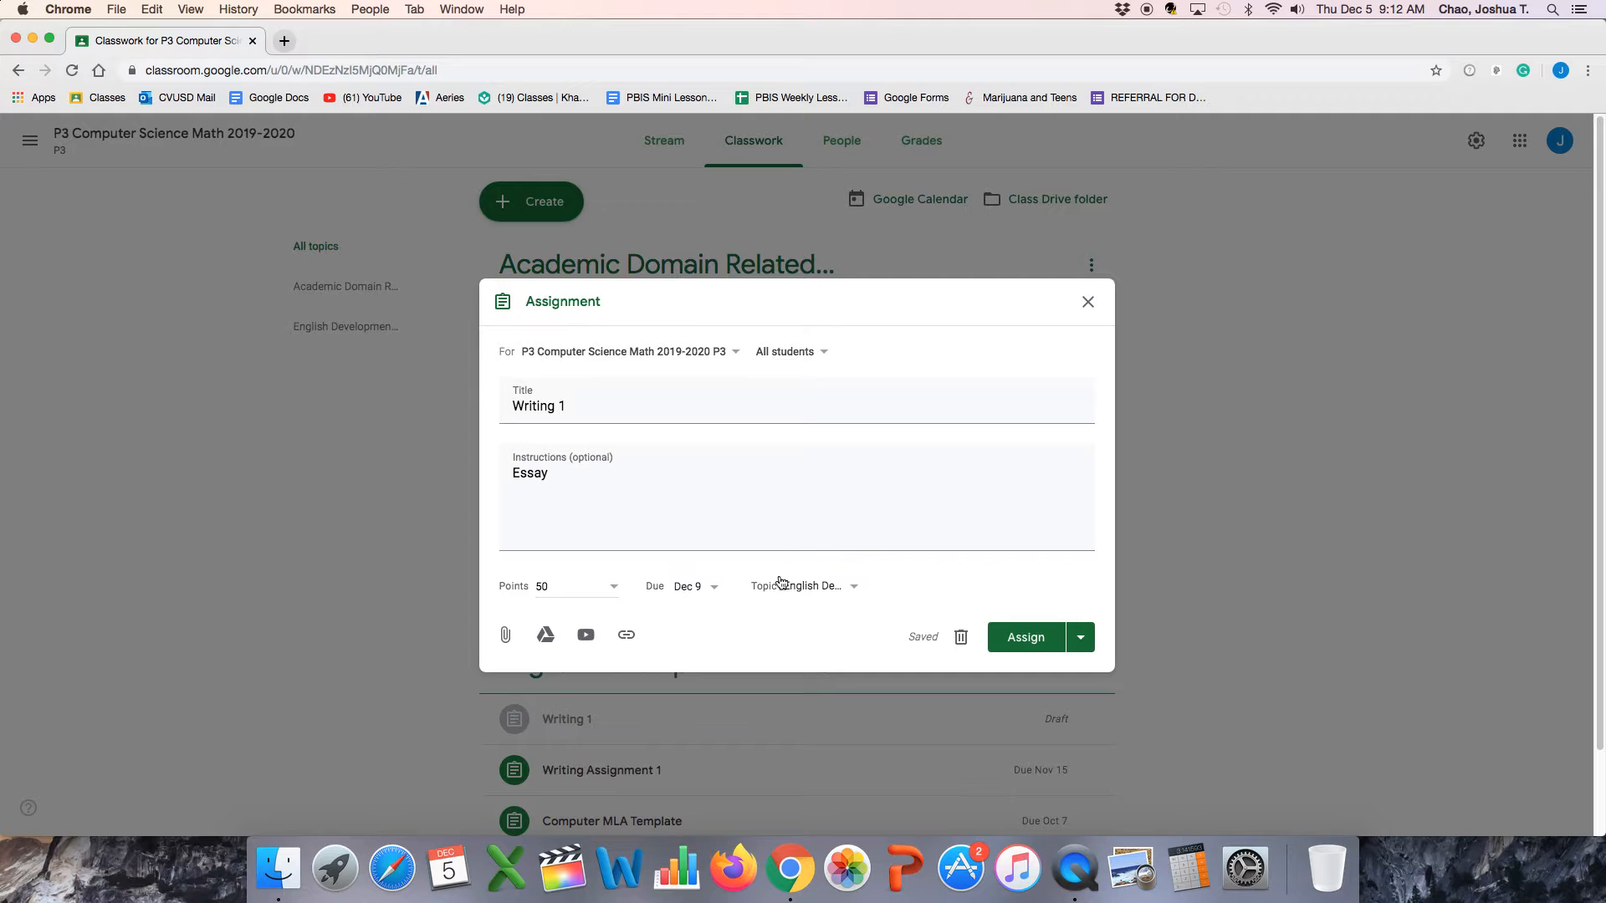
Step: Add the P2, P4, P5 and P6 Computer Science classes as recipients of the assignment
{"action": "left_click", "coordinate": [672, 354]}
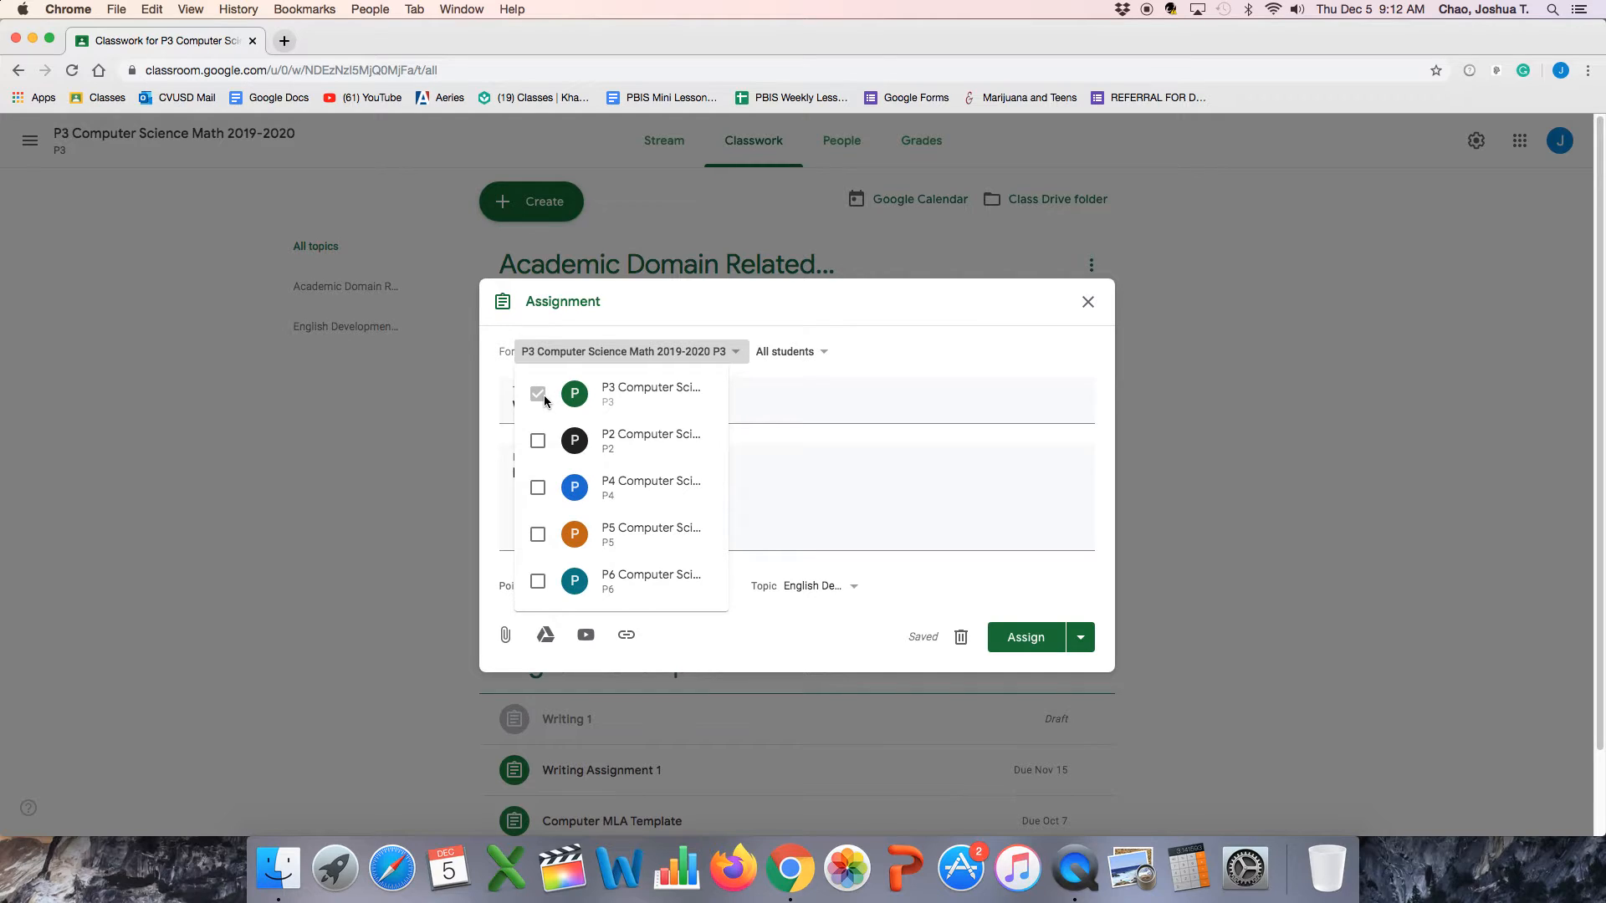
{"action": "left_click", "coordinate": [538, 441]}
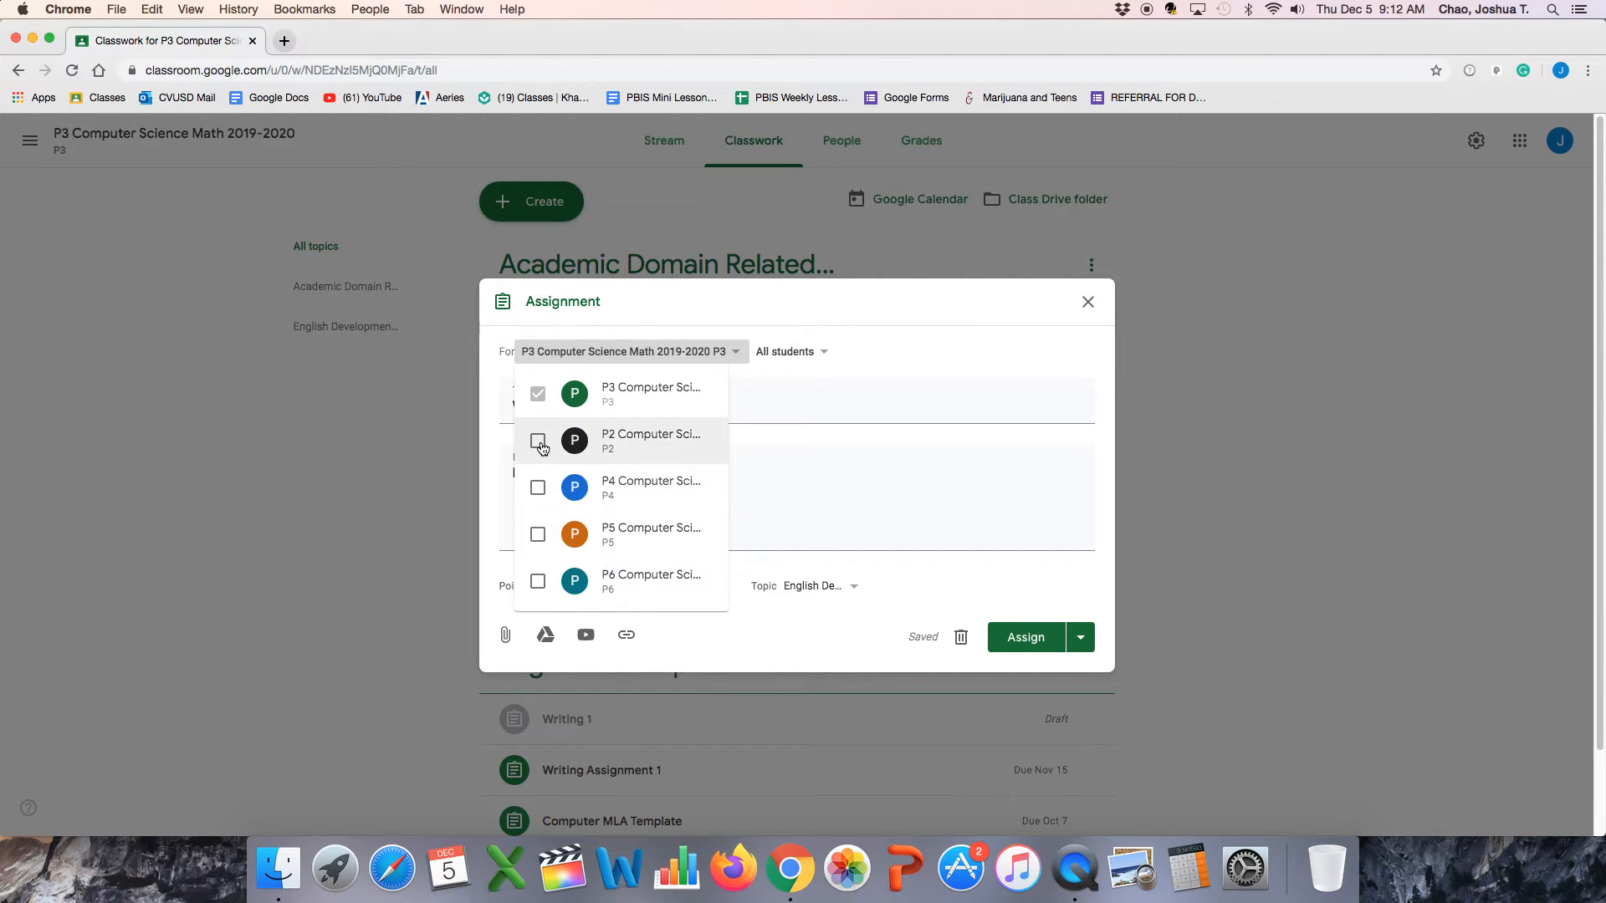
{"action": "left_click", "coordinate": [540, 535]}
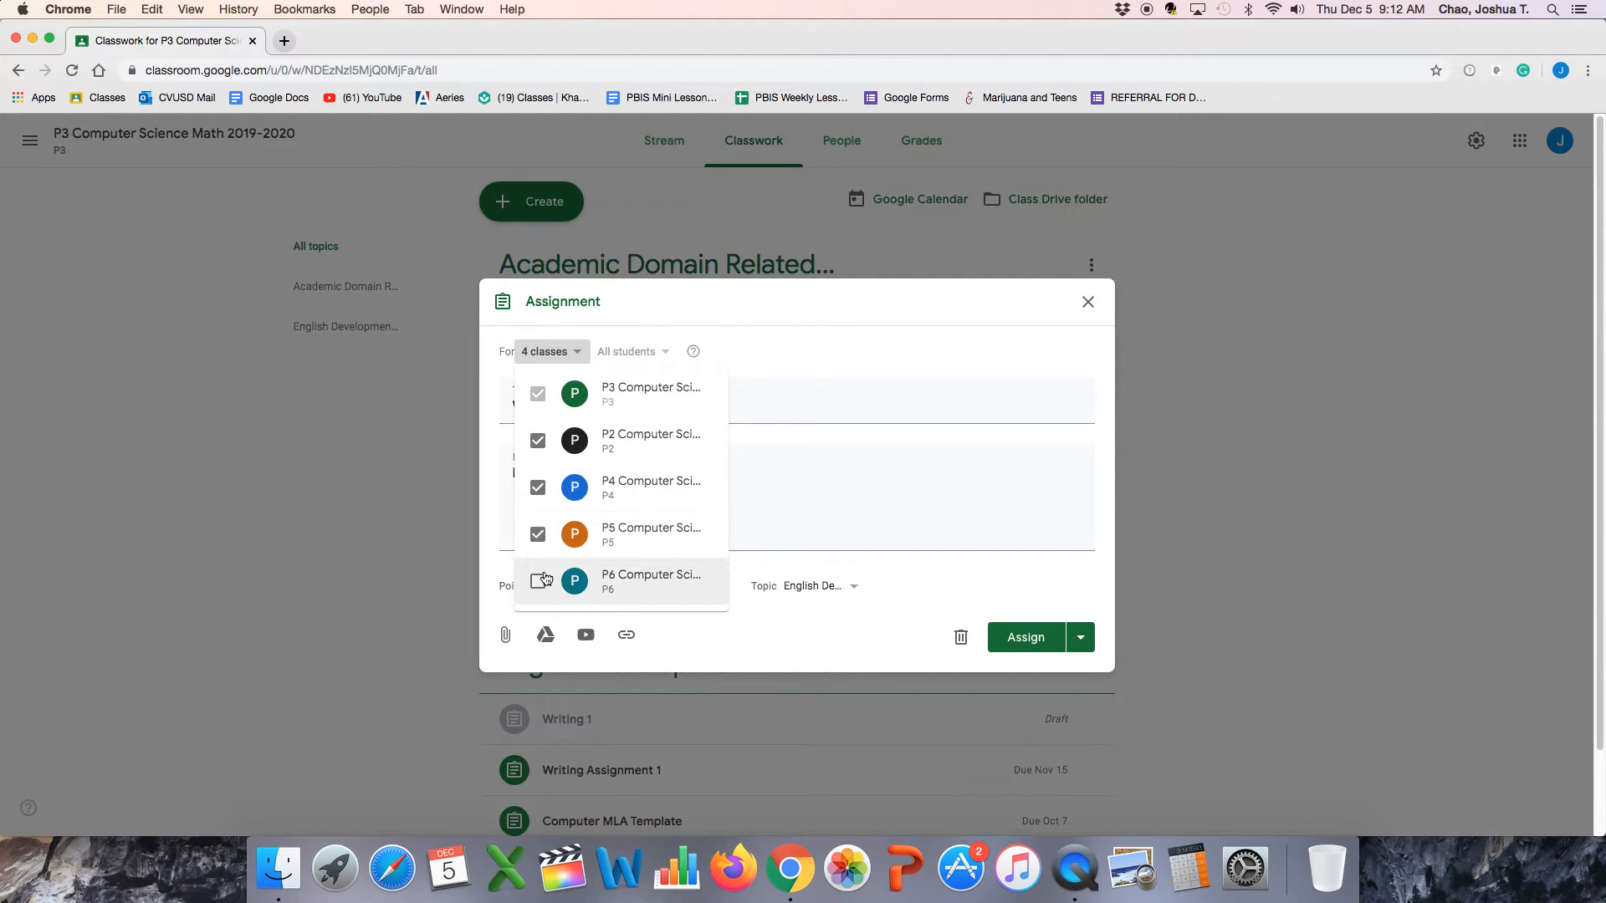
{"action": "left_click", "coordinate": [540, 586]}
Step: Remove the P6, P5, P4 and P2 classes from the assignment's recipients
{"action": "left_click", "coordinate": [538, 583]}
{"action": "left_click", "coordinate": [538, 535]}
{"action": "left_click", "coordinate": [538, 488]}
{"action": "left_click", "coordinate": [539, 443]}
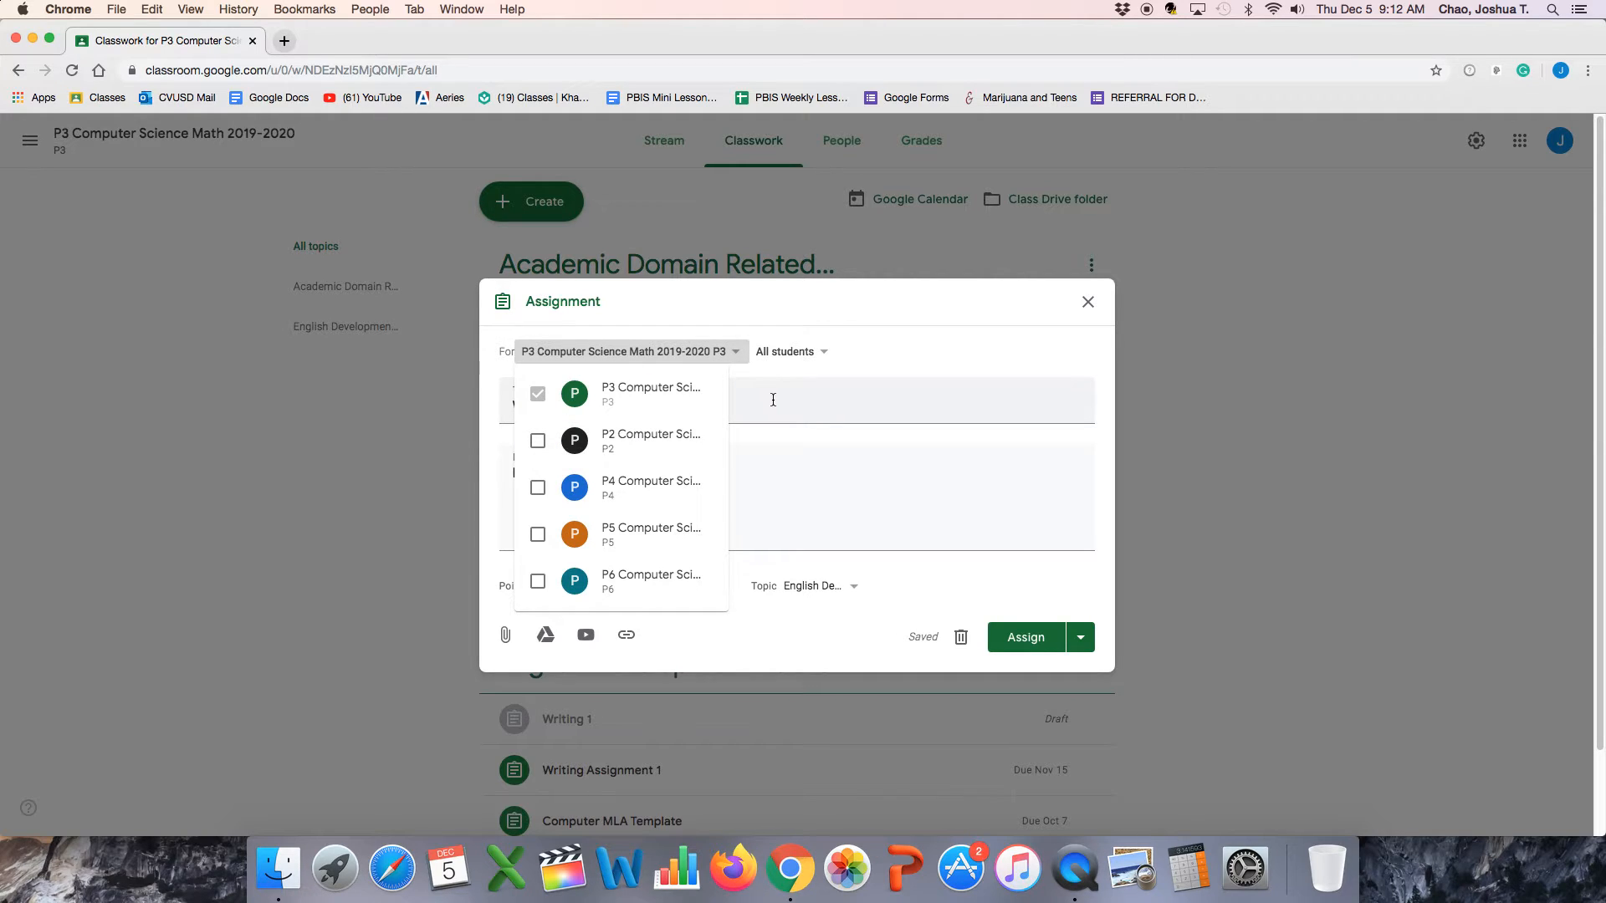
Step: Reselect P2, P4, P5 and P6 so the assignment goes to all five Computer Science classes
{"action": "left_click", "coordinate": [536, 443]}
{"action": "left_click", "coordinate": [538, 489]}
{"action": "left_click", "coordinate": [538, 535]}
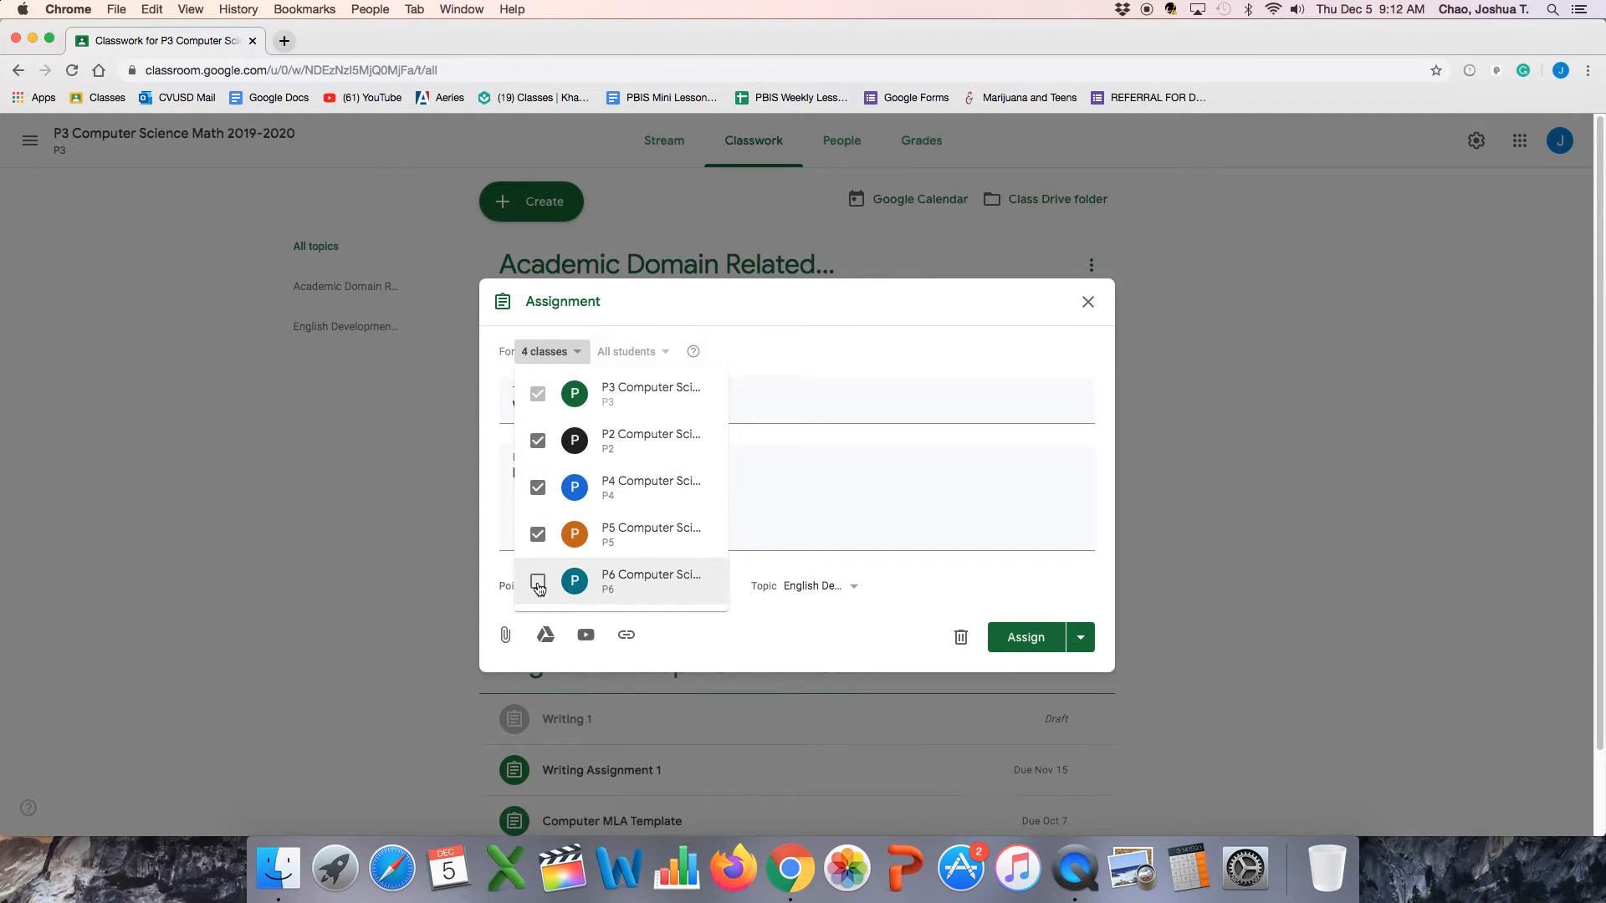
{"action": "left_click", "coordinate": [916, 400]}
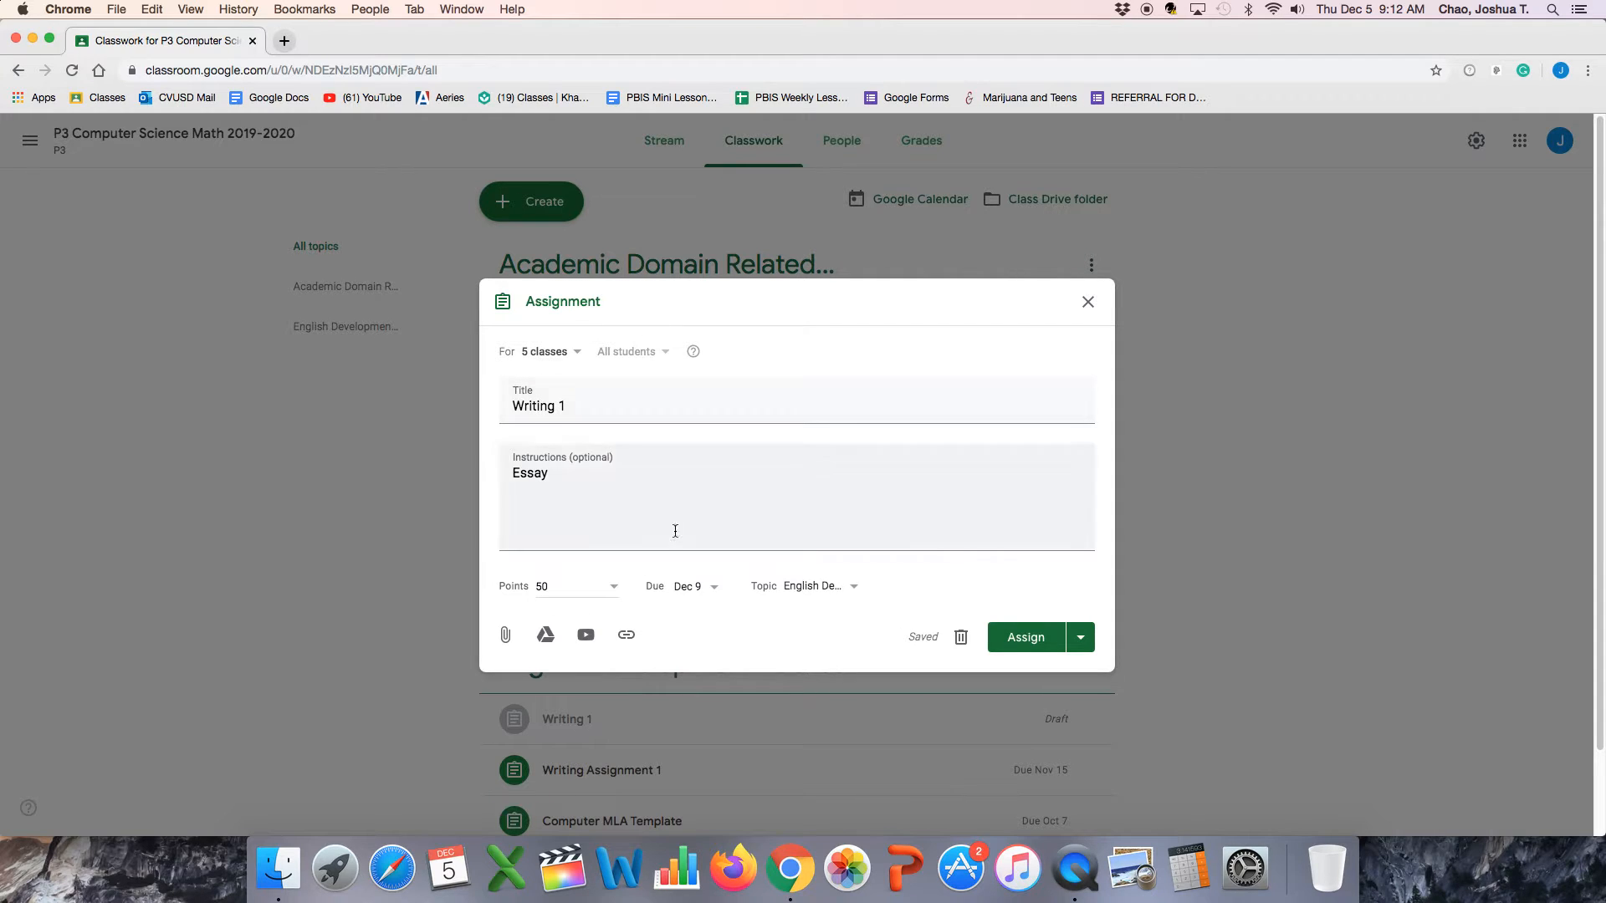
Step: Assign Writing 1 to the five classes and expand its posted entry to check the turned-in and assigned counts
{"action": "left_click", "coordinate": [1025, 640]}
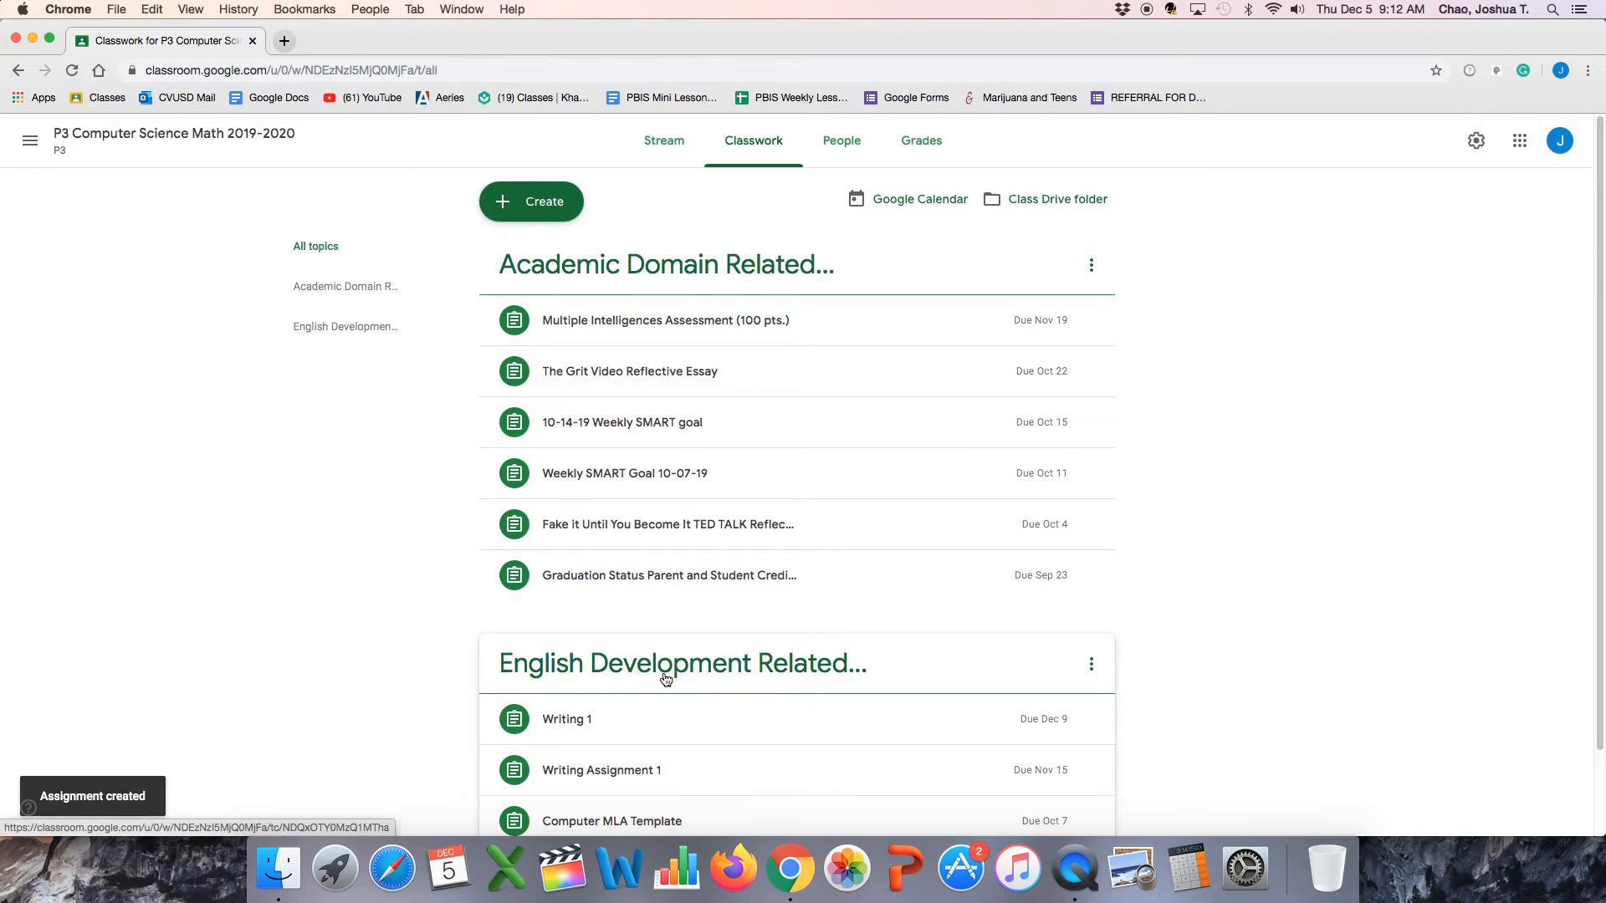
{"action": "left_click", "coordinate": [576, 730]}
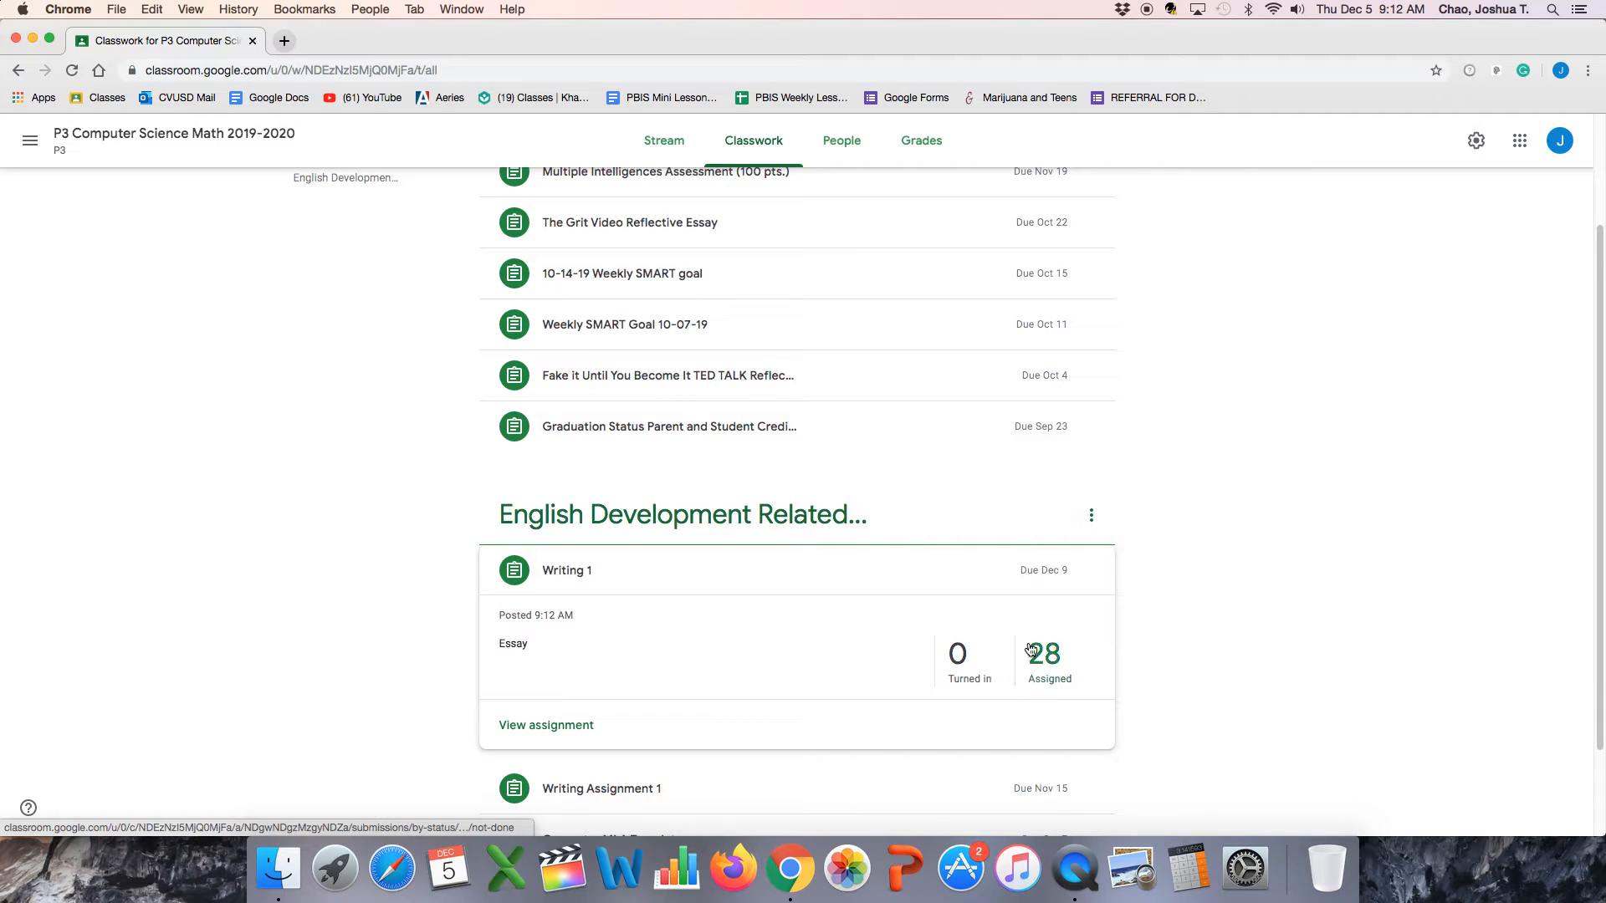
{"action": "scroll", "coordinate": [1062, 685], "scroll_direction": "up", "scroll_amount": 1}
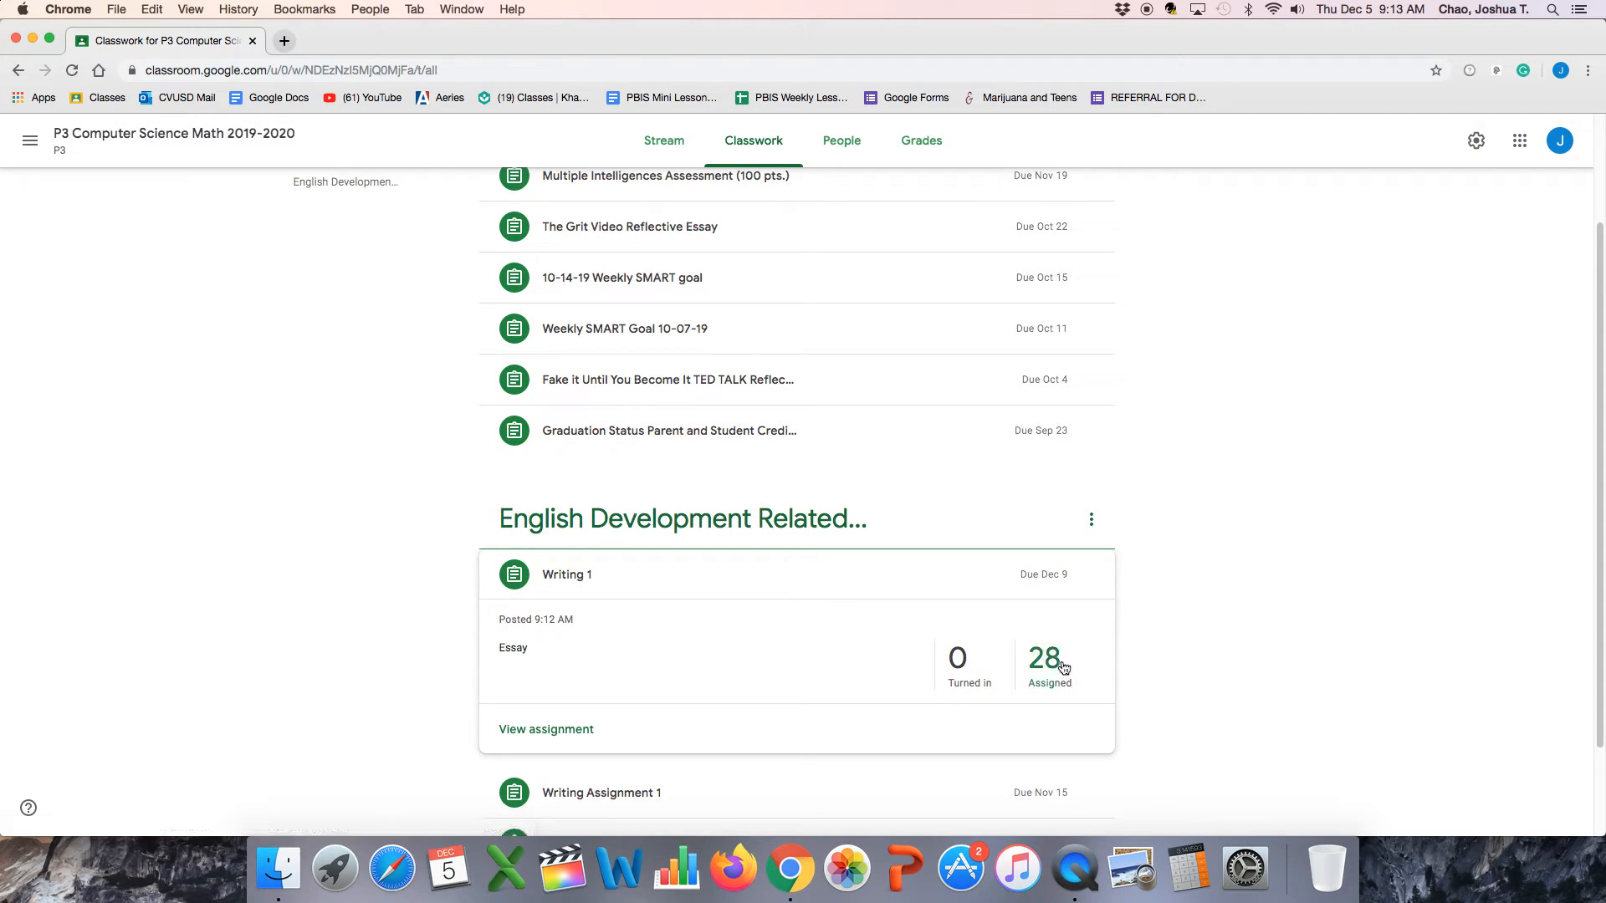
{"action": "scroll", "coordinate": [1045, 677], "scroll_direction": "up", "scroll_amount": 1}
{"action": "scroll", "coordinate": [1046, 678], "scroll_direction": "up", "scroll_amount": 3}
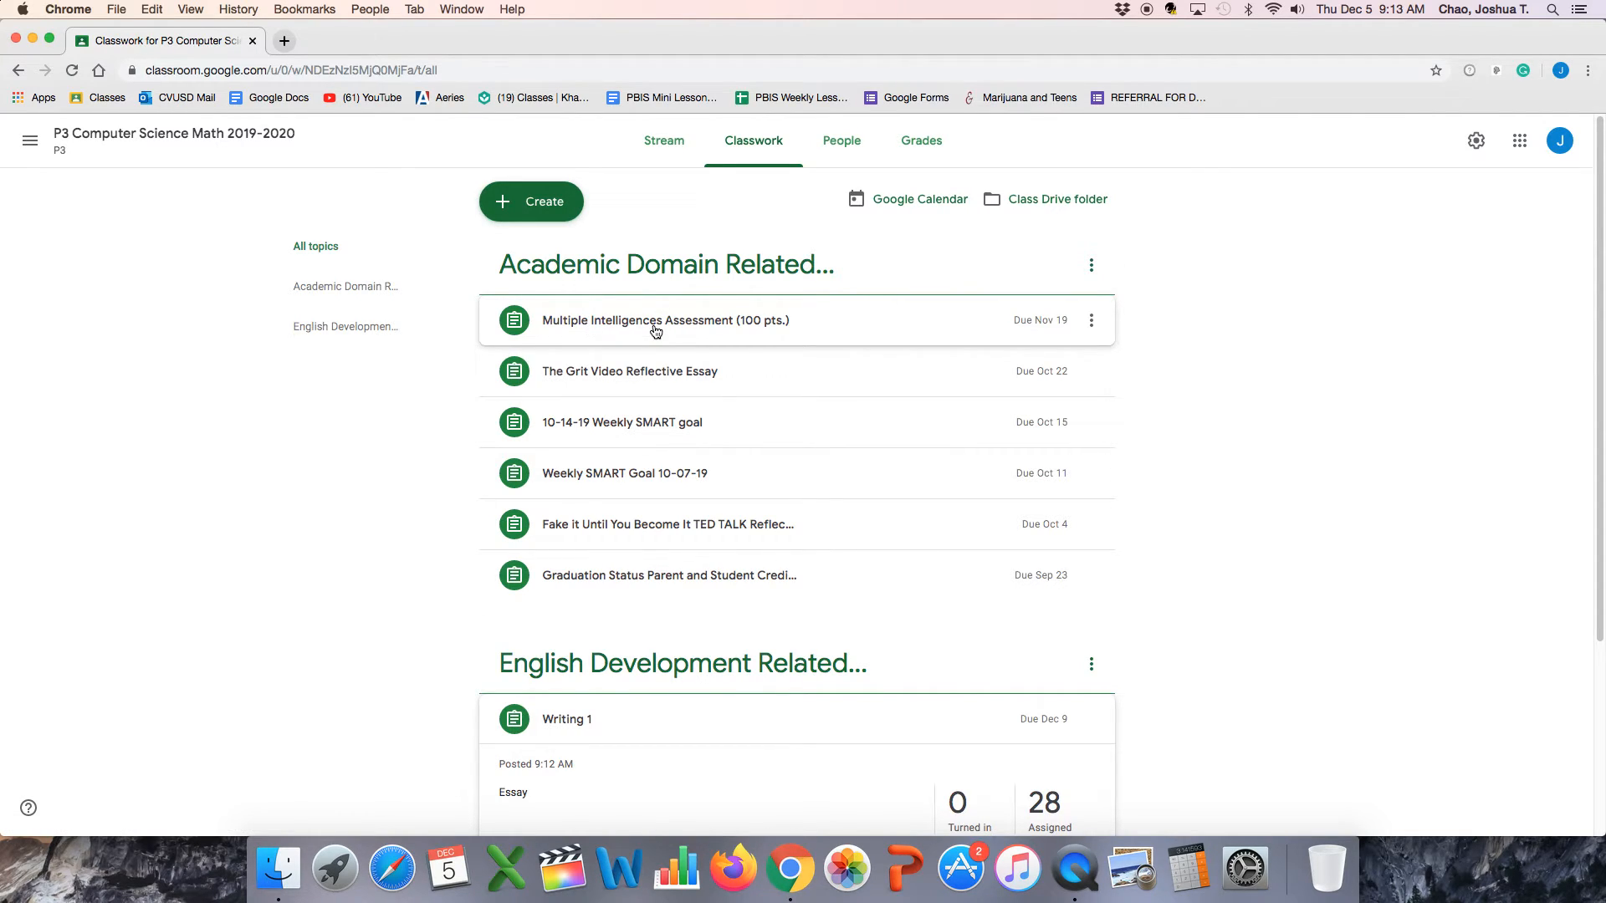
Step: Open the turned-in work for Multiple Intelligences Assessment (100 pts.) and read through the first student's submitted PDF
{"action": "left_click", "coordinate": [655, 330]}
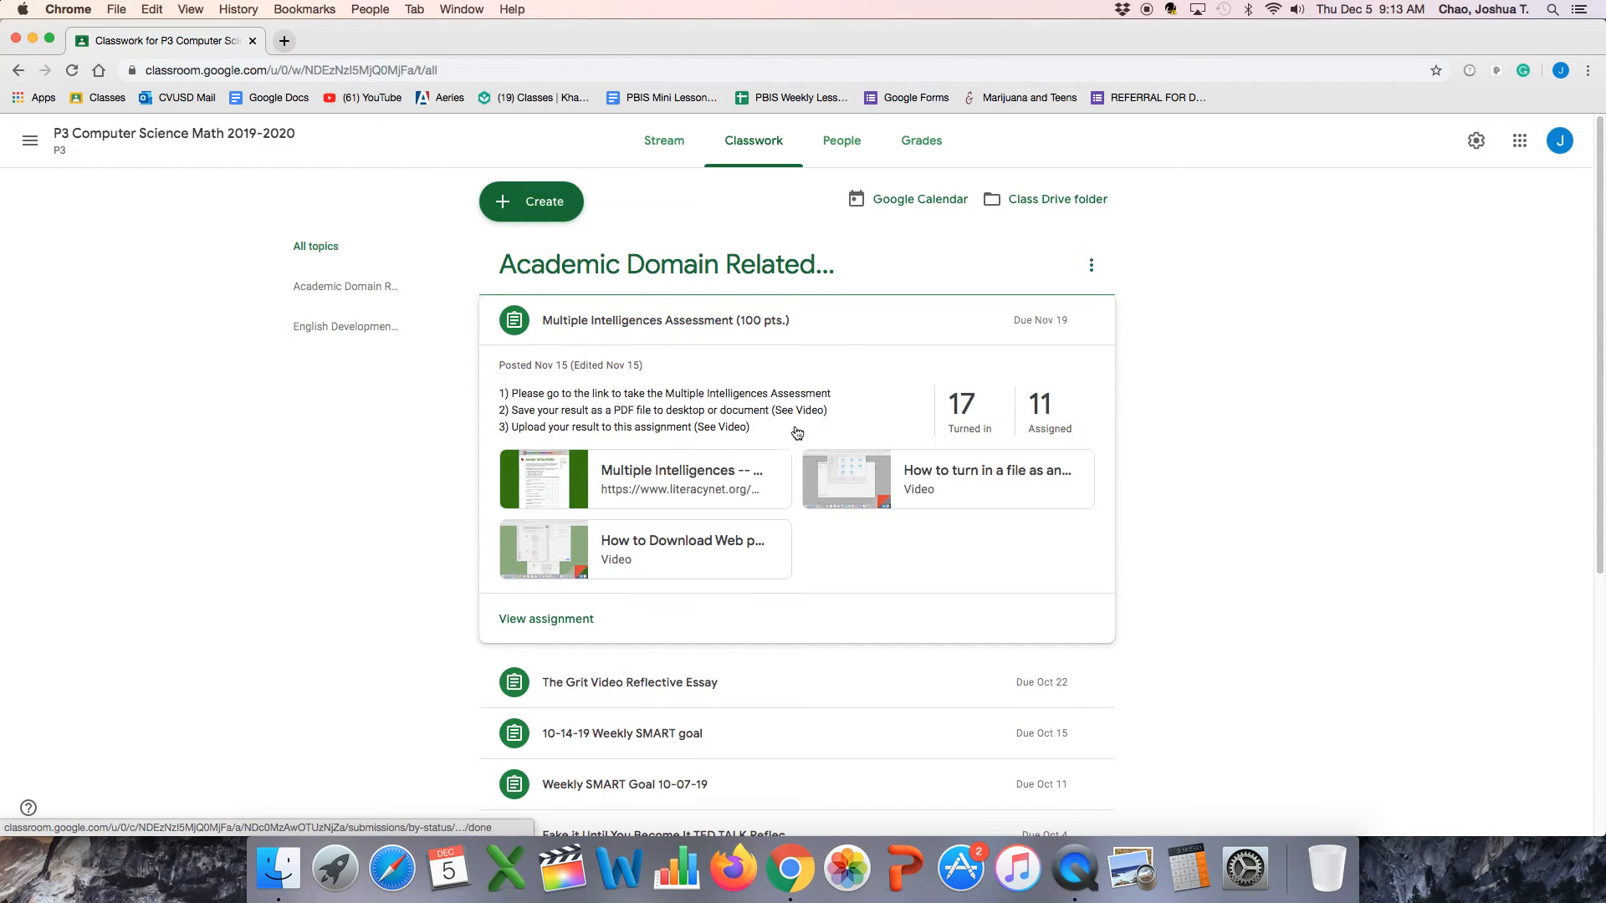
{"action": "left_click", "coordinate": [967, 416]}
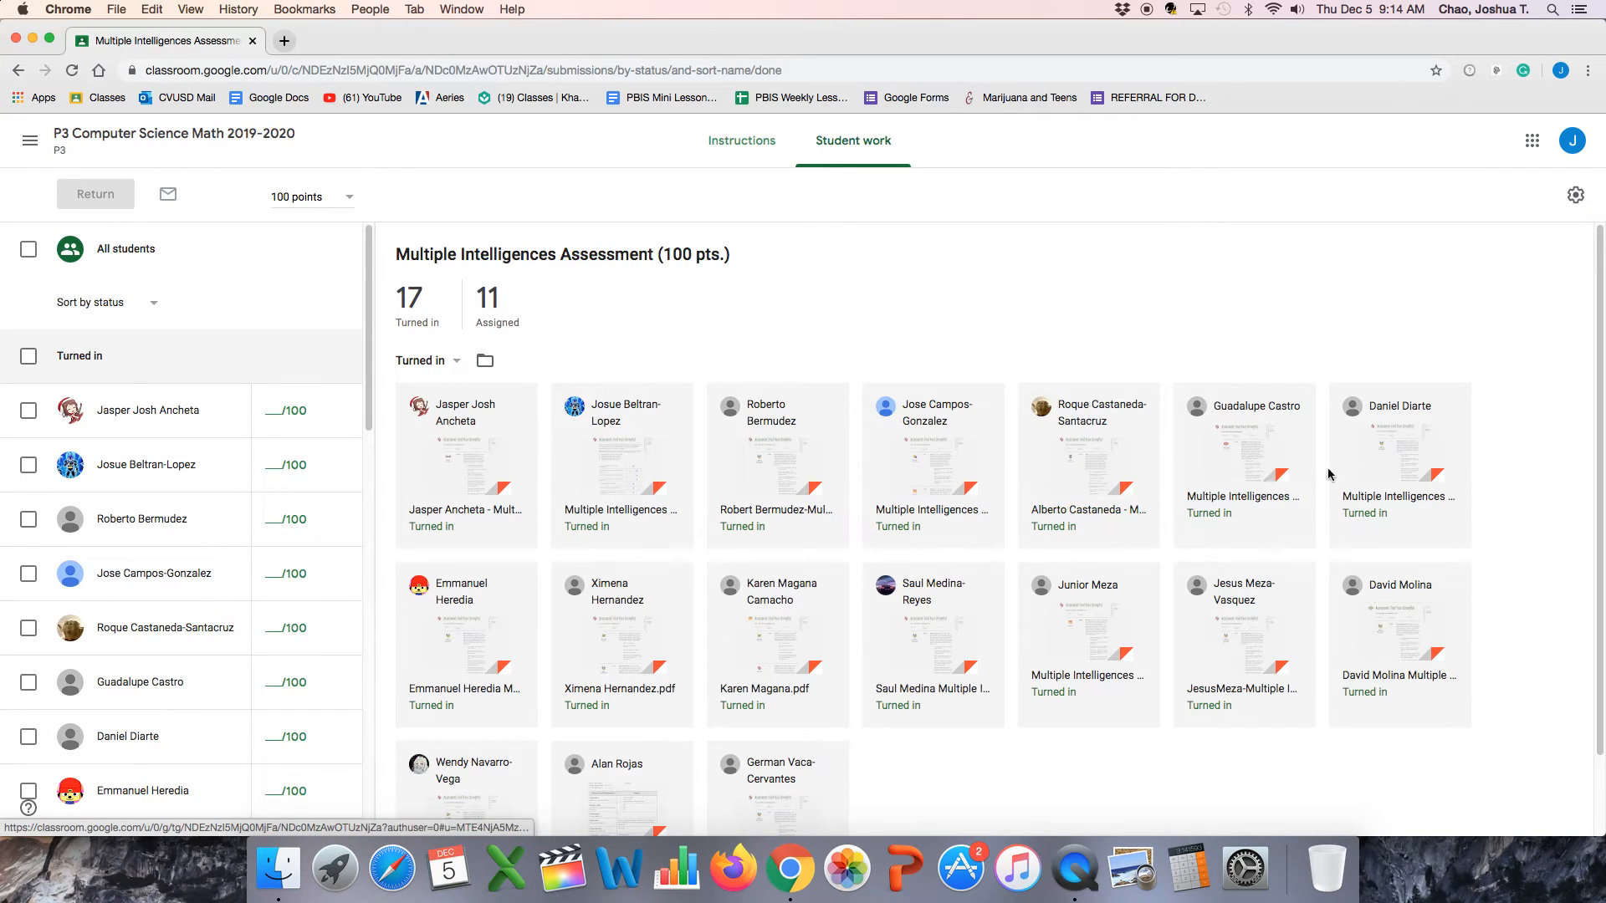
{"action": "left_click", "coordinate": [481, 462]}
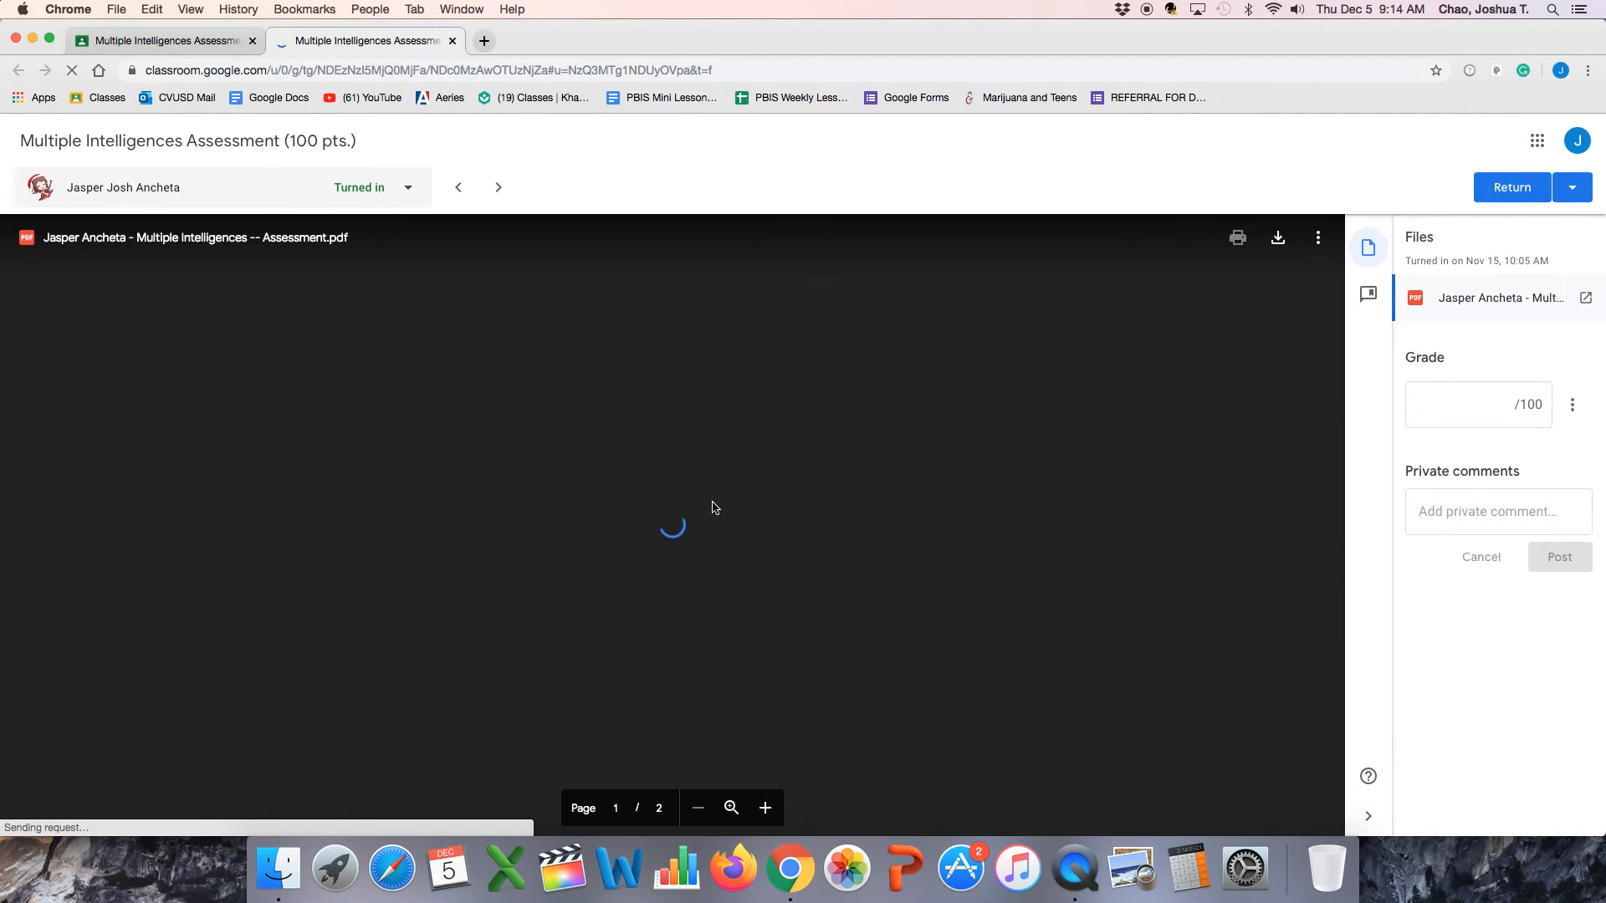
{"action": "scroll", "coordinate": [712, 502], "scroll_direction": "down", "scroll_amount": 6}
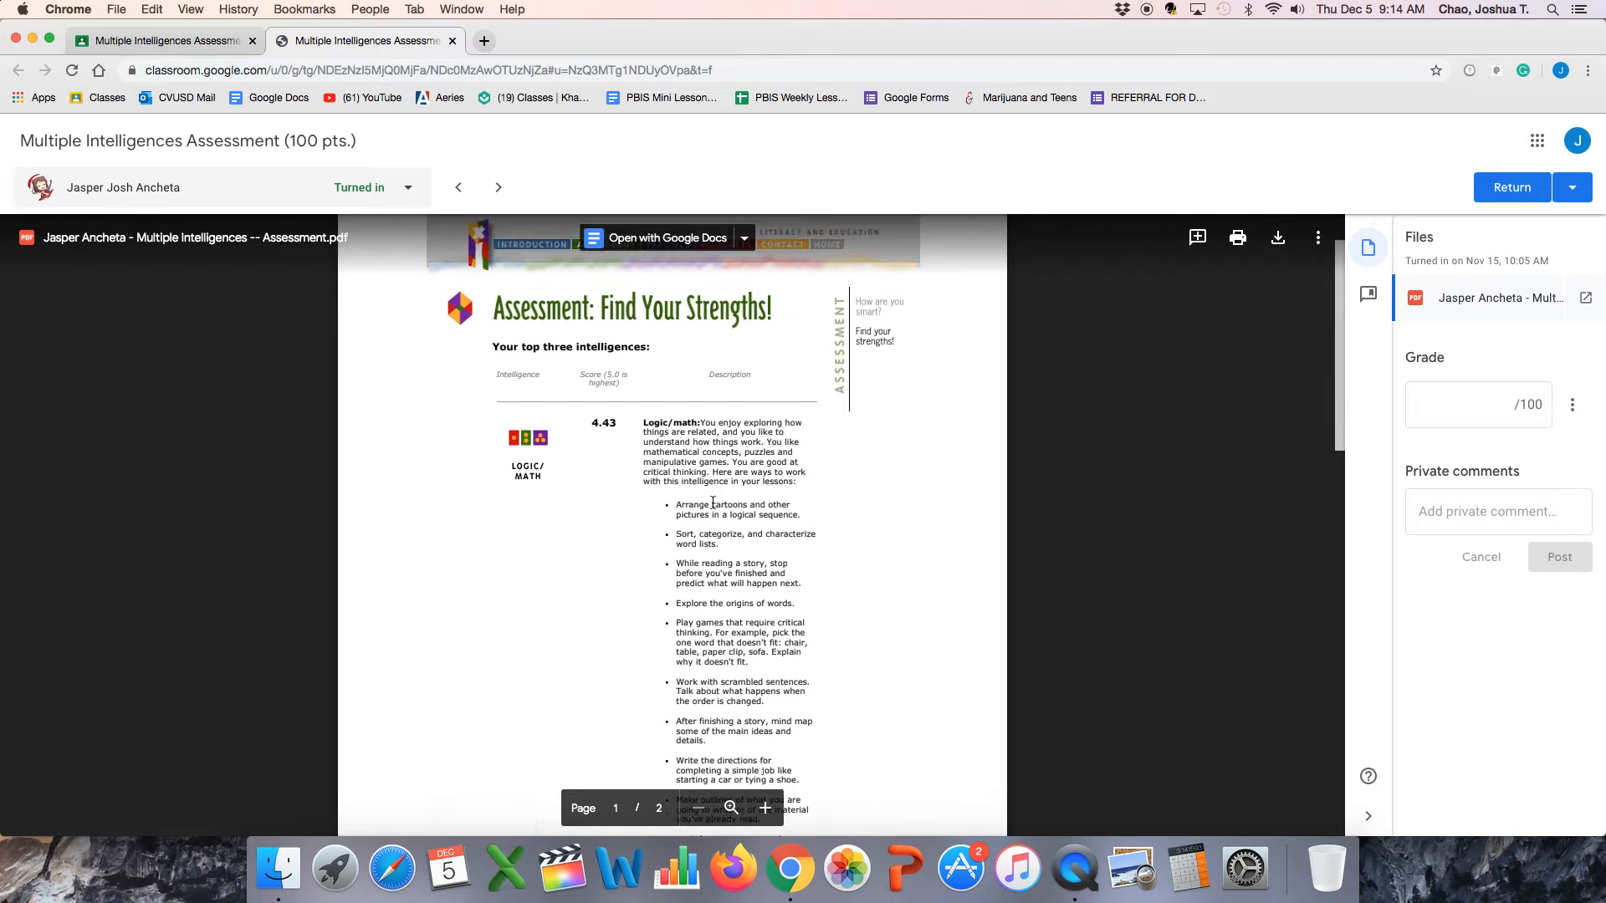
{"action": "scroll", "coordinate": [713, 502], "scroll_direction": "down", "scroll_amount": 10}
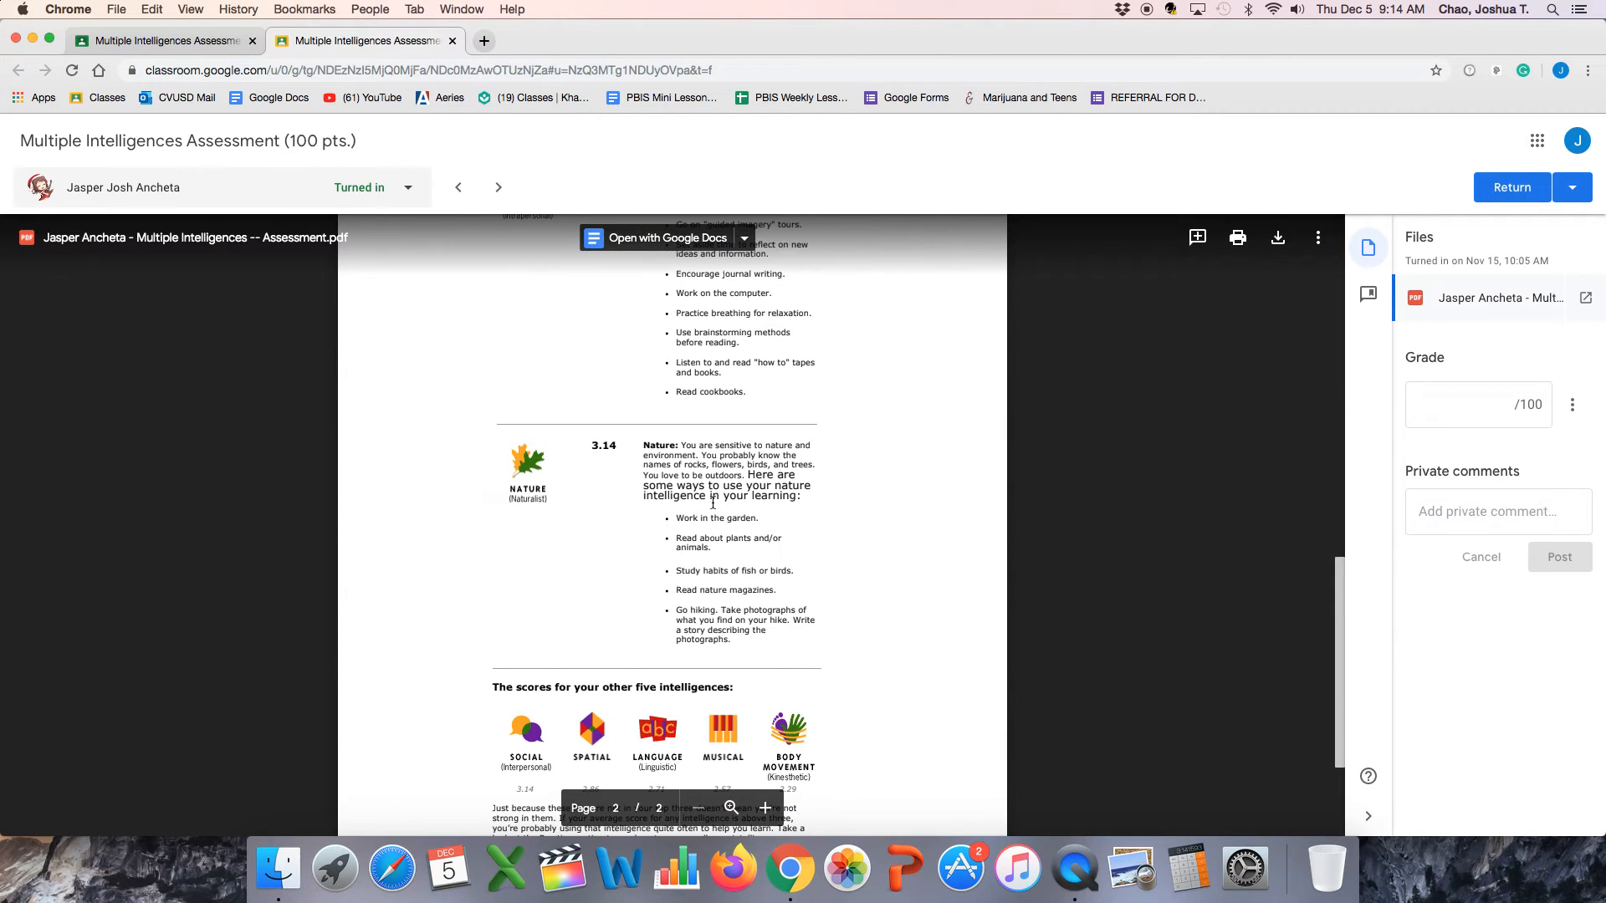
{"action": "scroll", "coordinate": [713, 501], "scroll_direction": "up", "scroll_amount": 15}
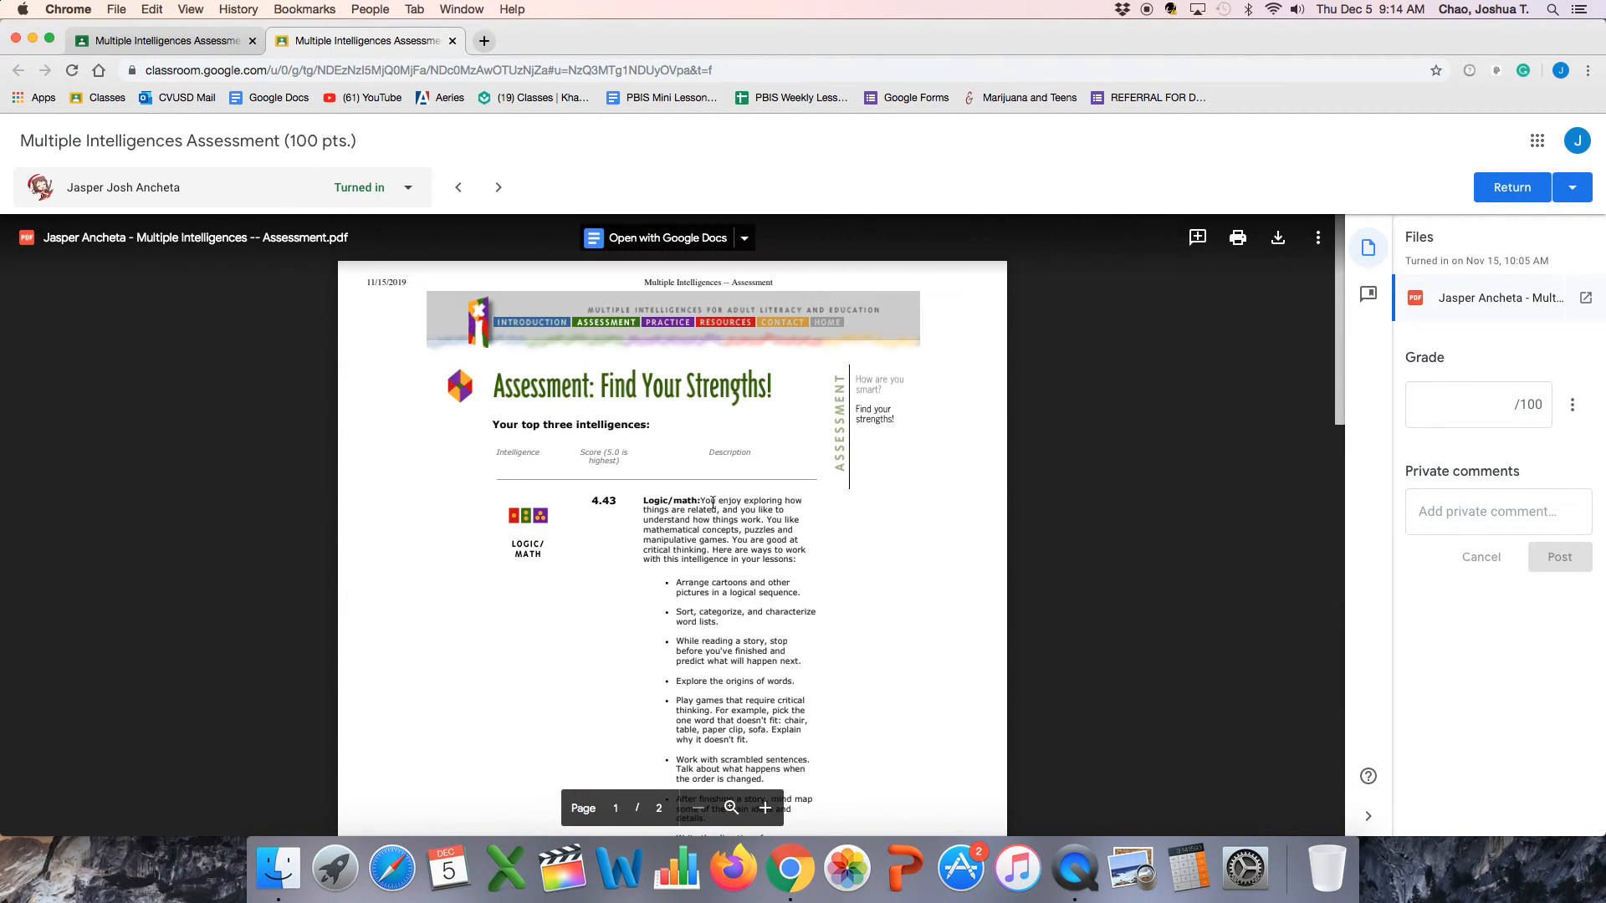
{"action": "left_click", "coordinate": [452, 41]}
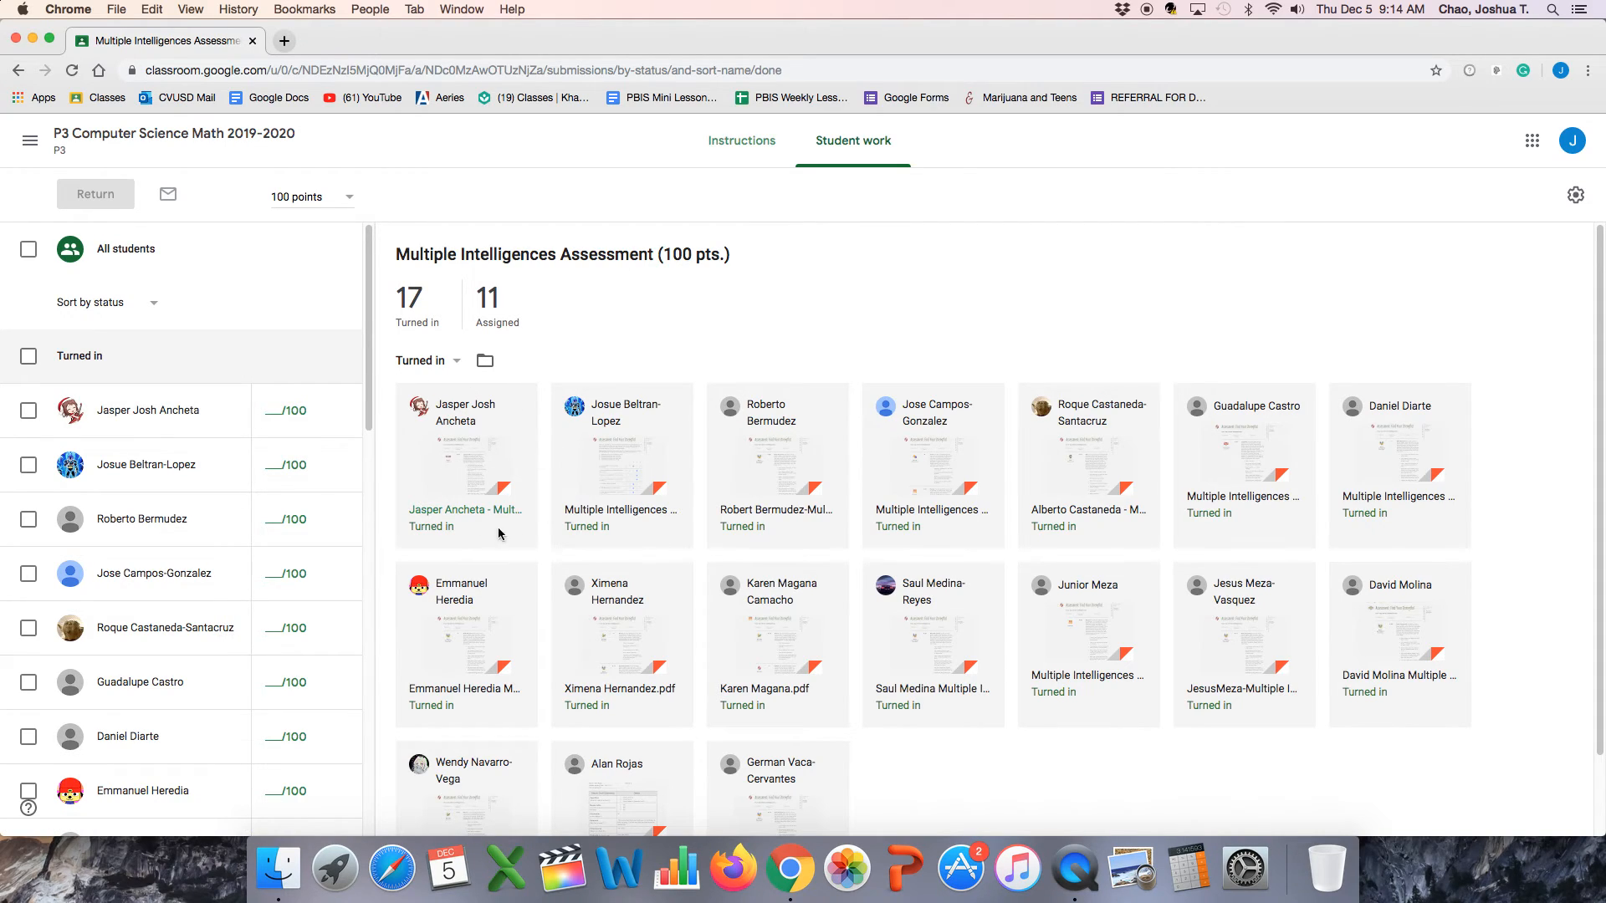
Step: Give the first student in the turned-in list a grade of 100
{"action": "left_click", "coordinate": [279, 413]}
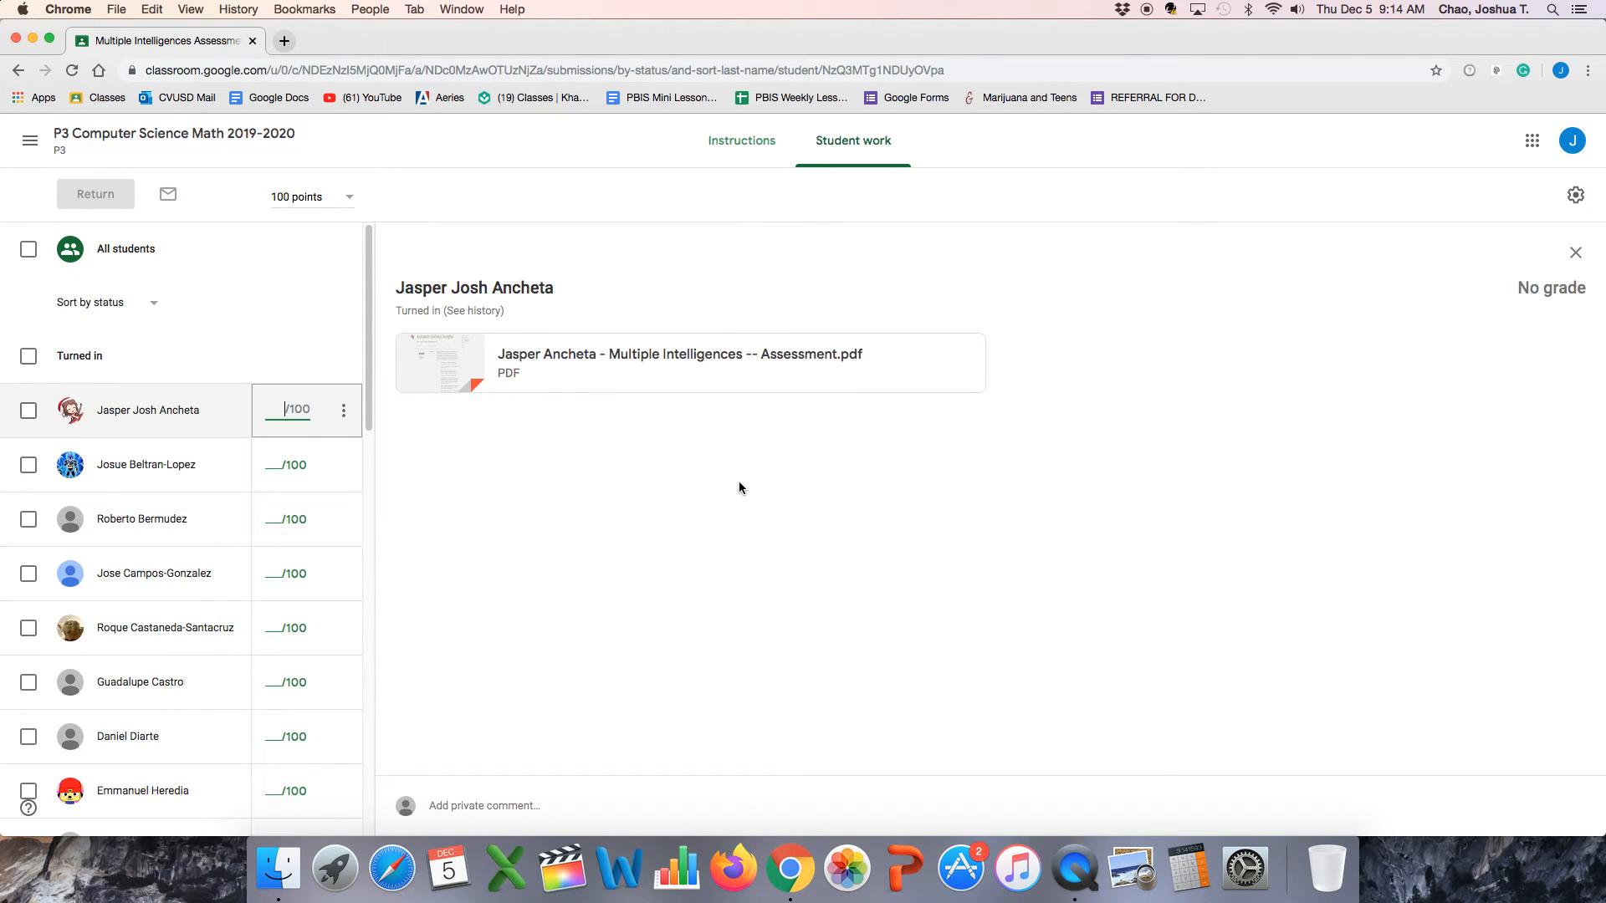
{"action": "scroll", "coordinate": [233, 460], "scroll_direction": "down", "scroll_amount": 5}
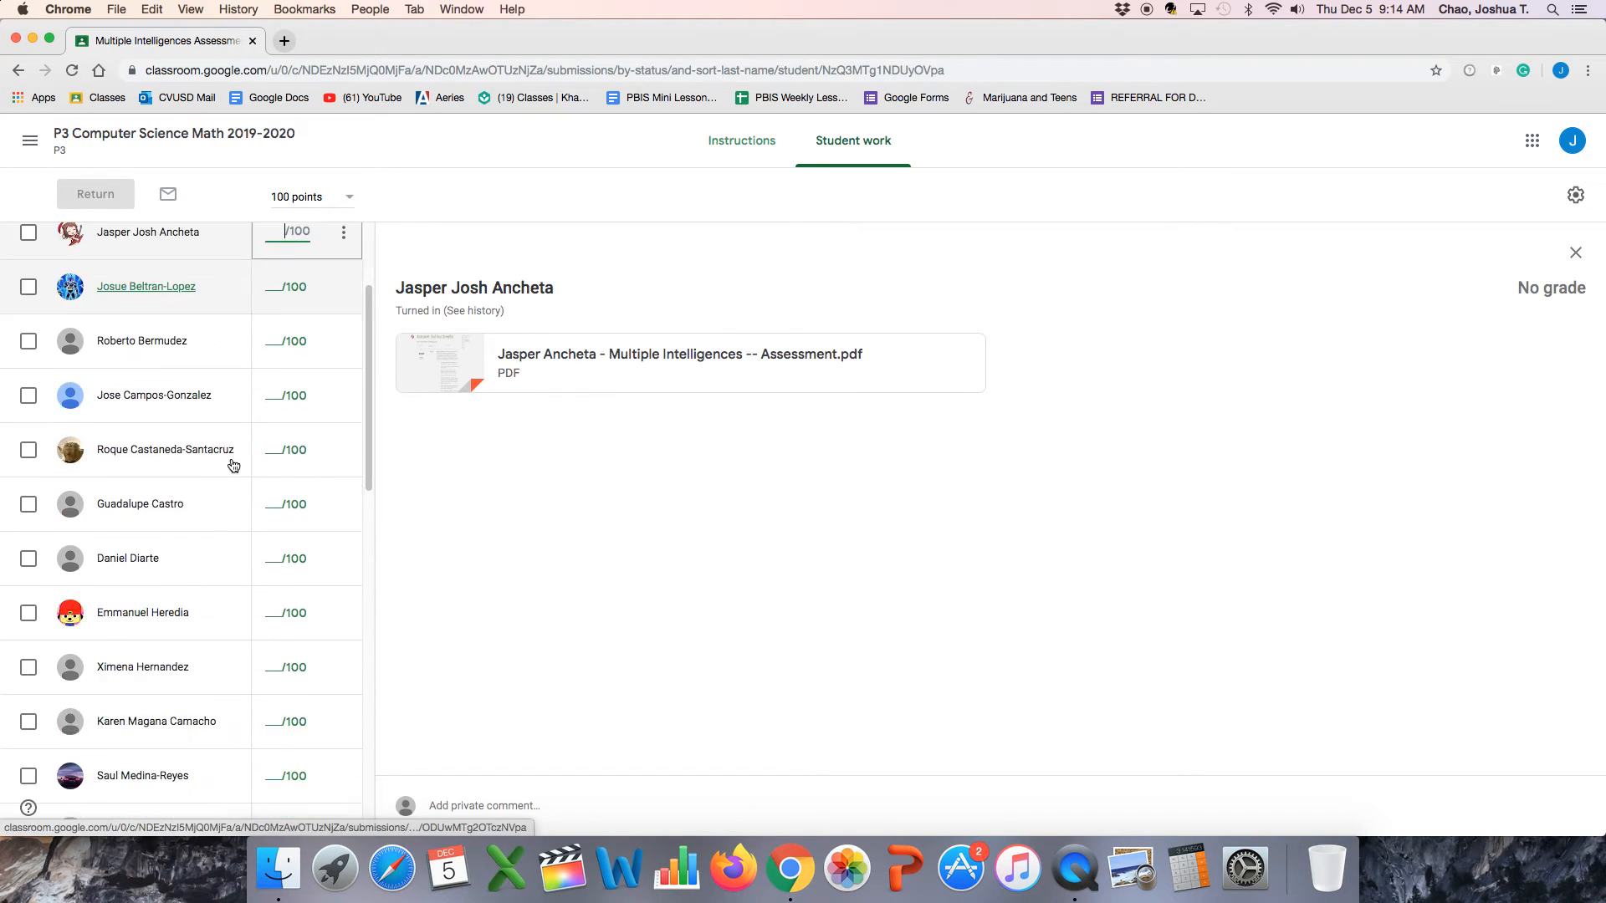
{"action": "scroll", "coordinate": [232, 464], "scroll_direction": "up", "scroll_amount": 5}
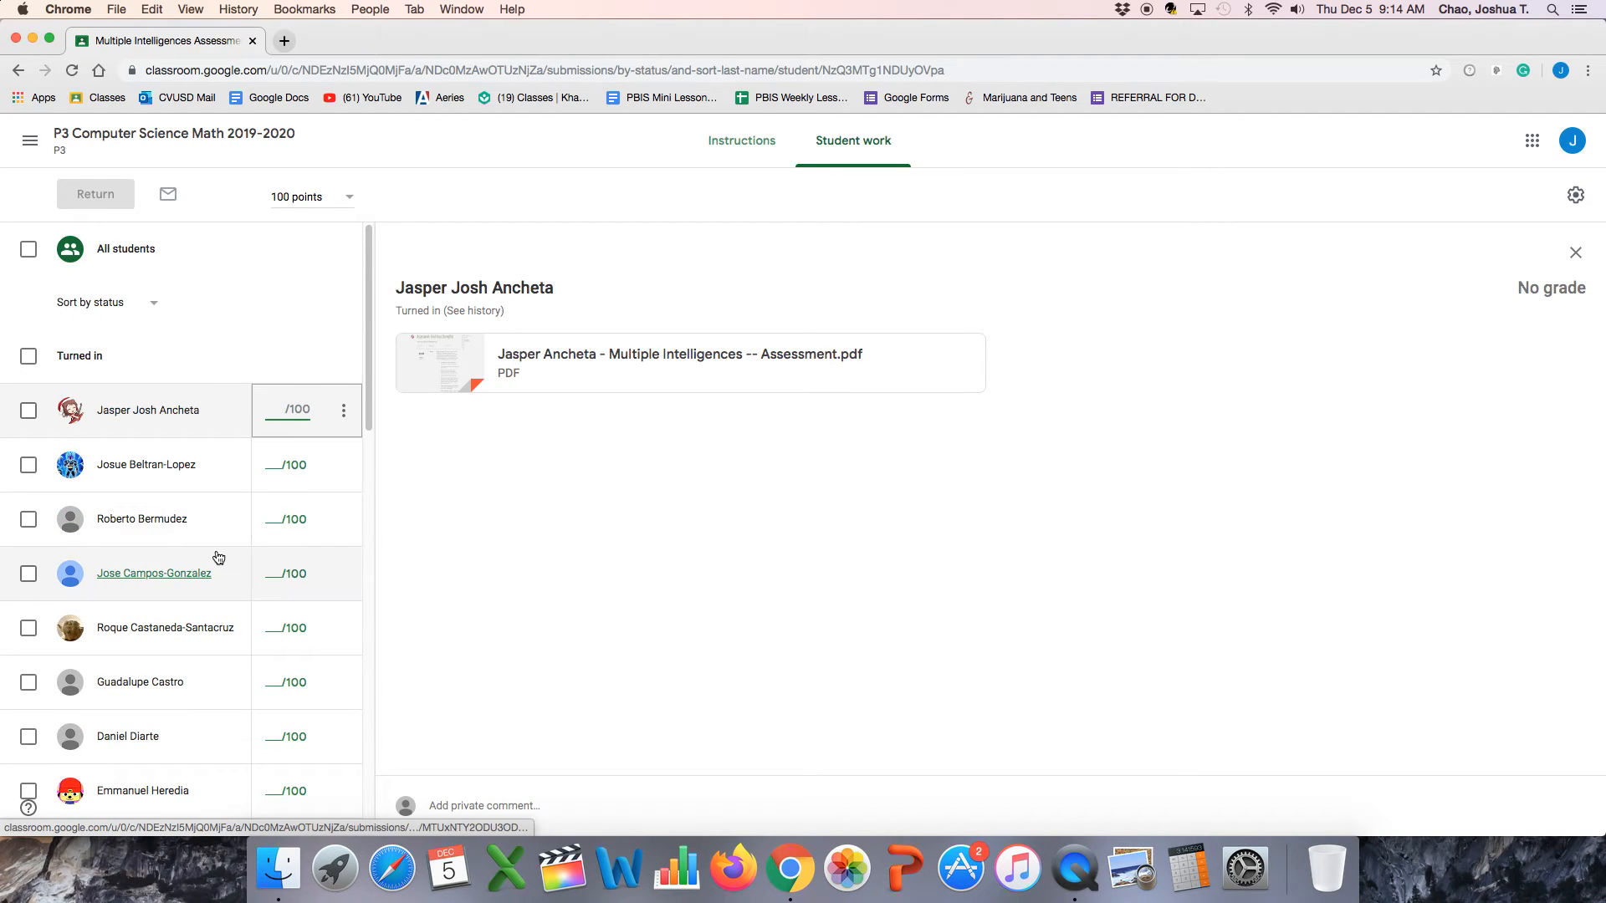
{"action": "scroll", "coordinate": [215, 552], "scroll_direction": "down", "scroll_amount": 10}
{"action": "scroll", "coordinate": [215, 559], "scroll_direction": "up", "scroll_amount": 4}
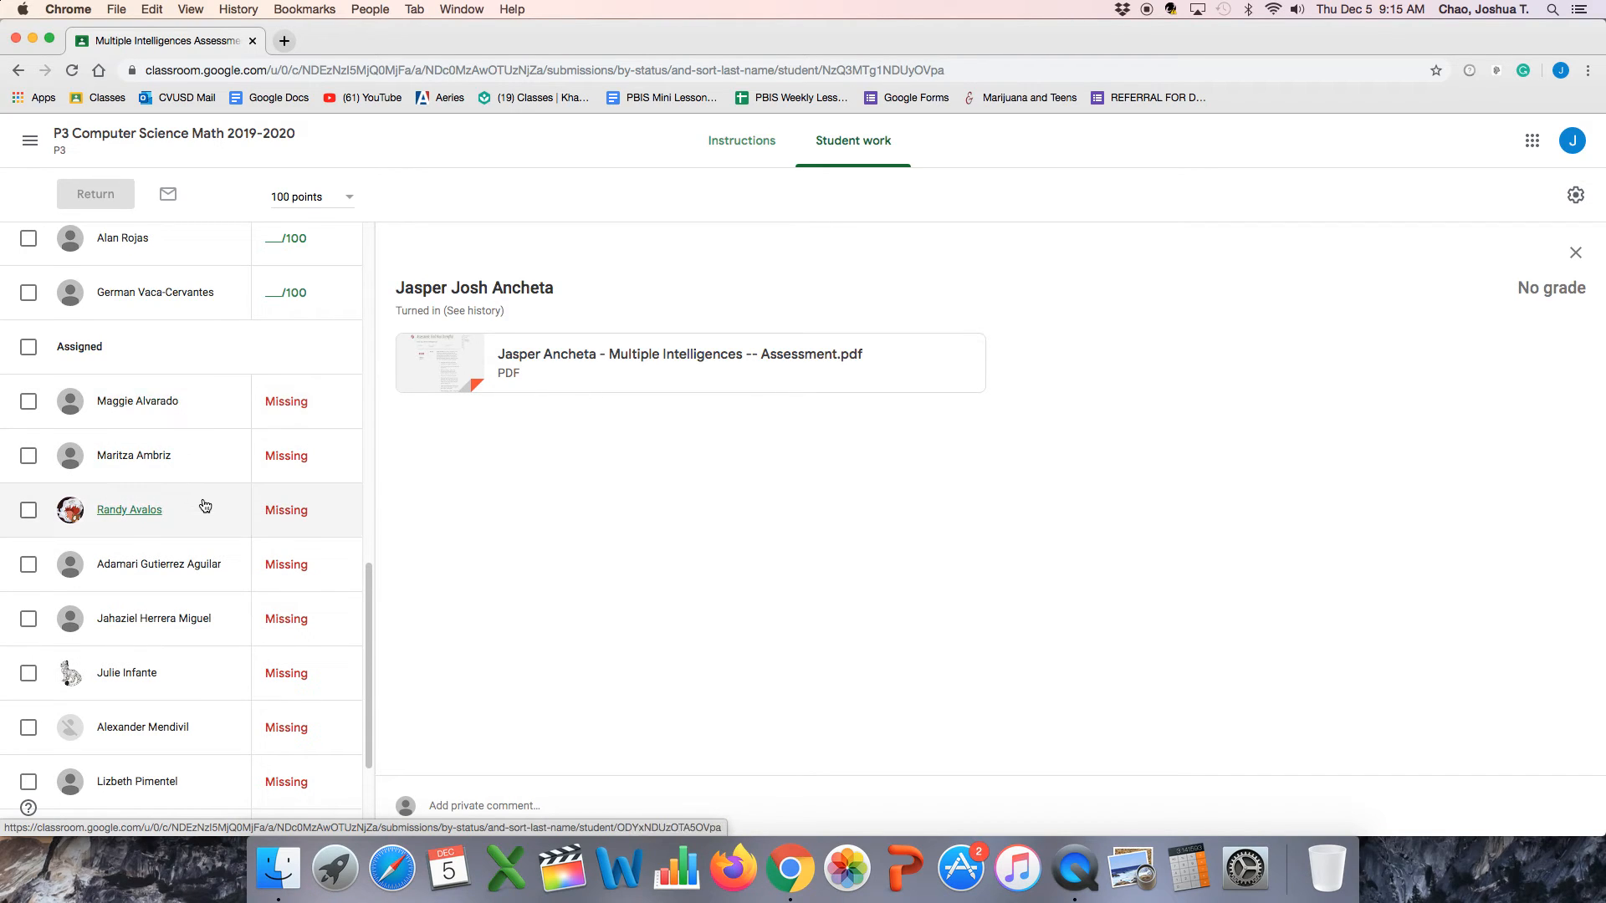
{"action": "scroll", "coordinate": [201, 505], "scroll_direction": "up", "scroll_amount": 3}
{"action": "scroll", "coordinate": [204, 511], "scroll_direction": "up", "scroll_amount": 15}
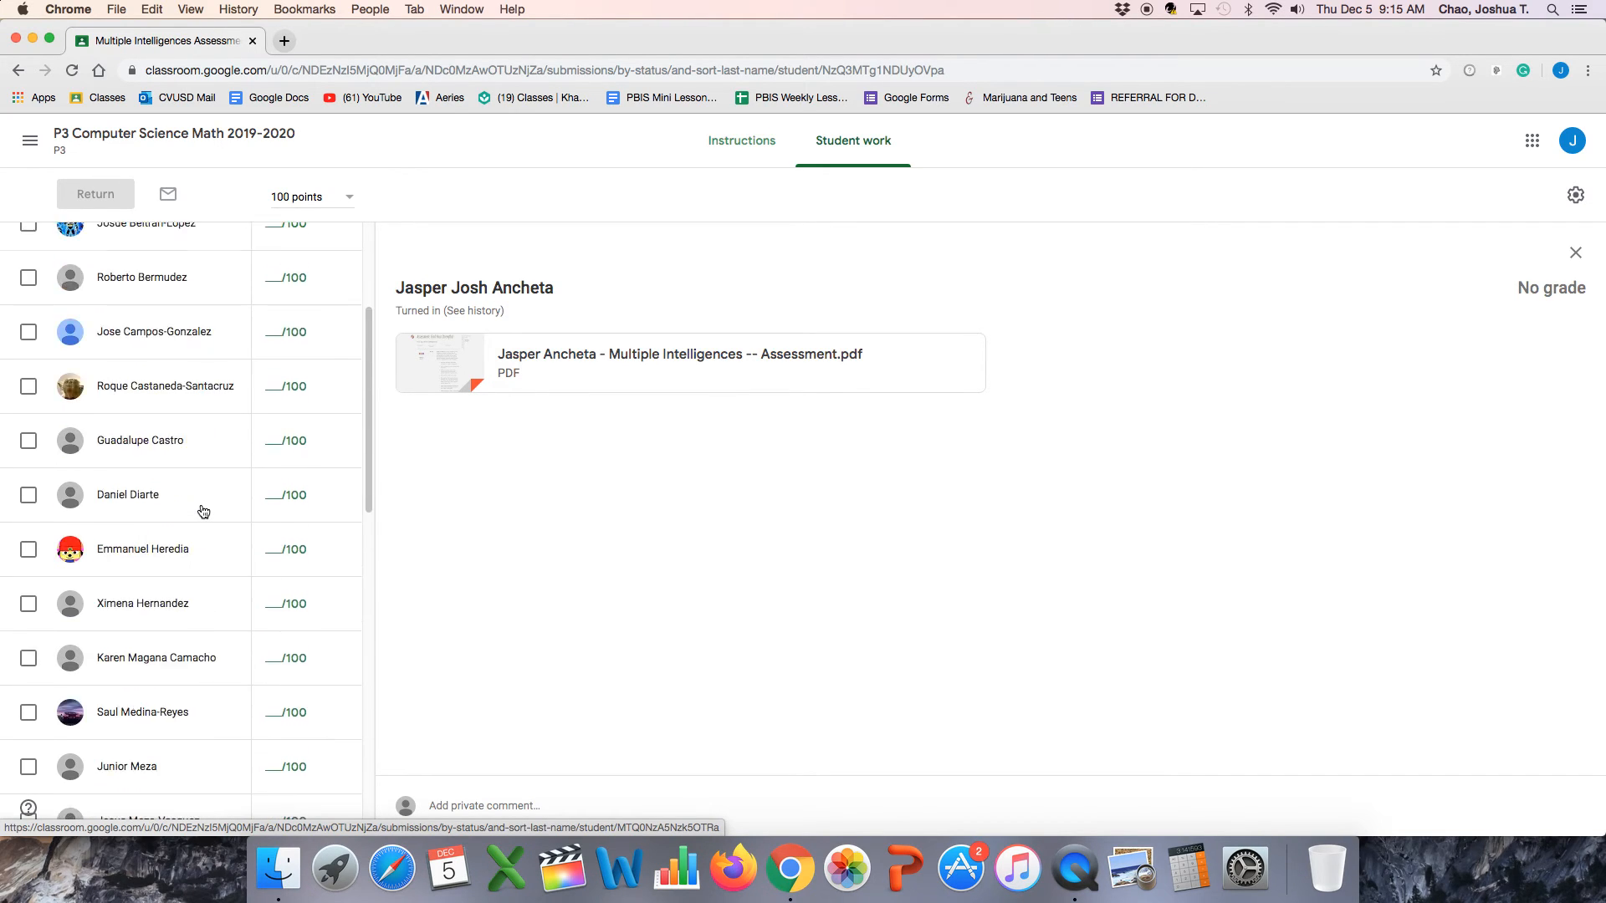
{"action": "left_click", "coordinate": [293, 422]}
{"action": "type", "text": "100"}
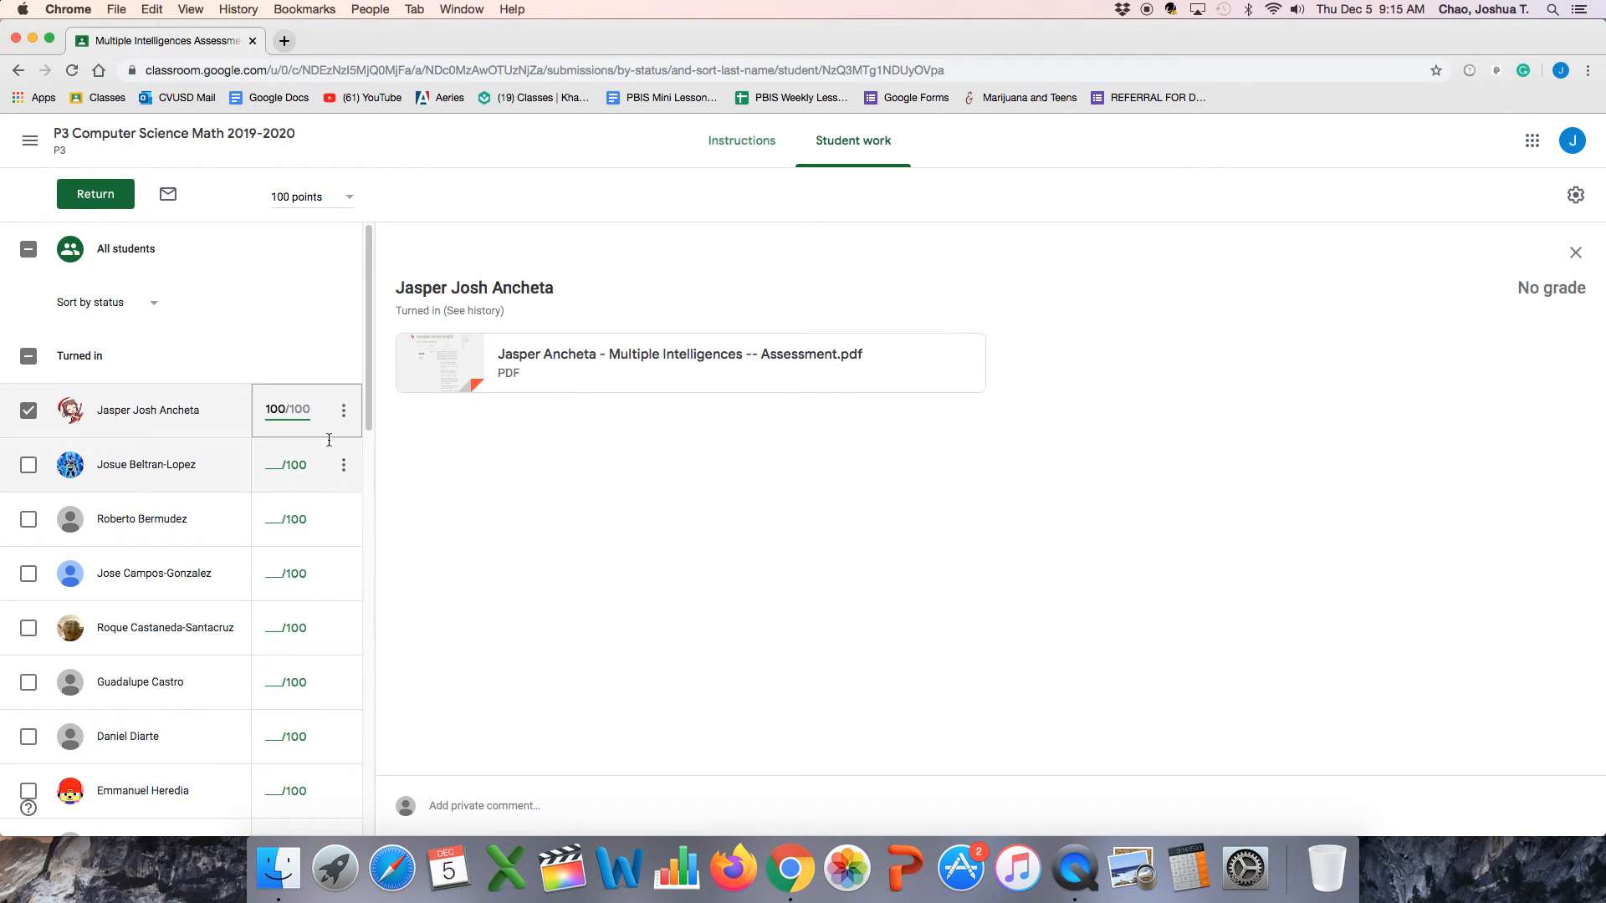
{"action": "key", "text": "Return"}
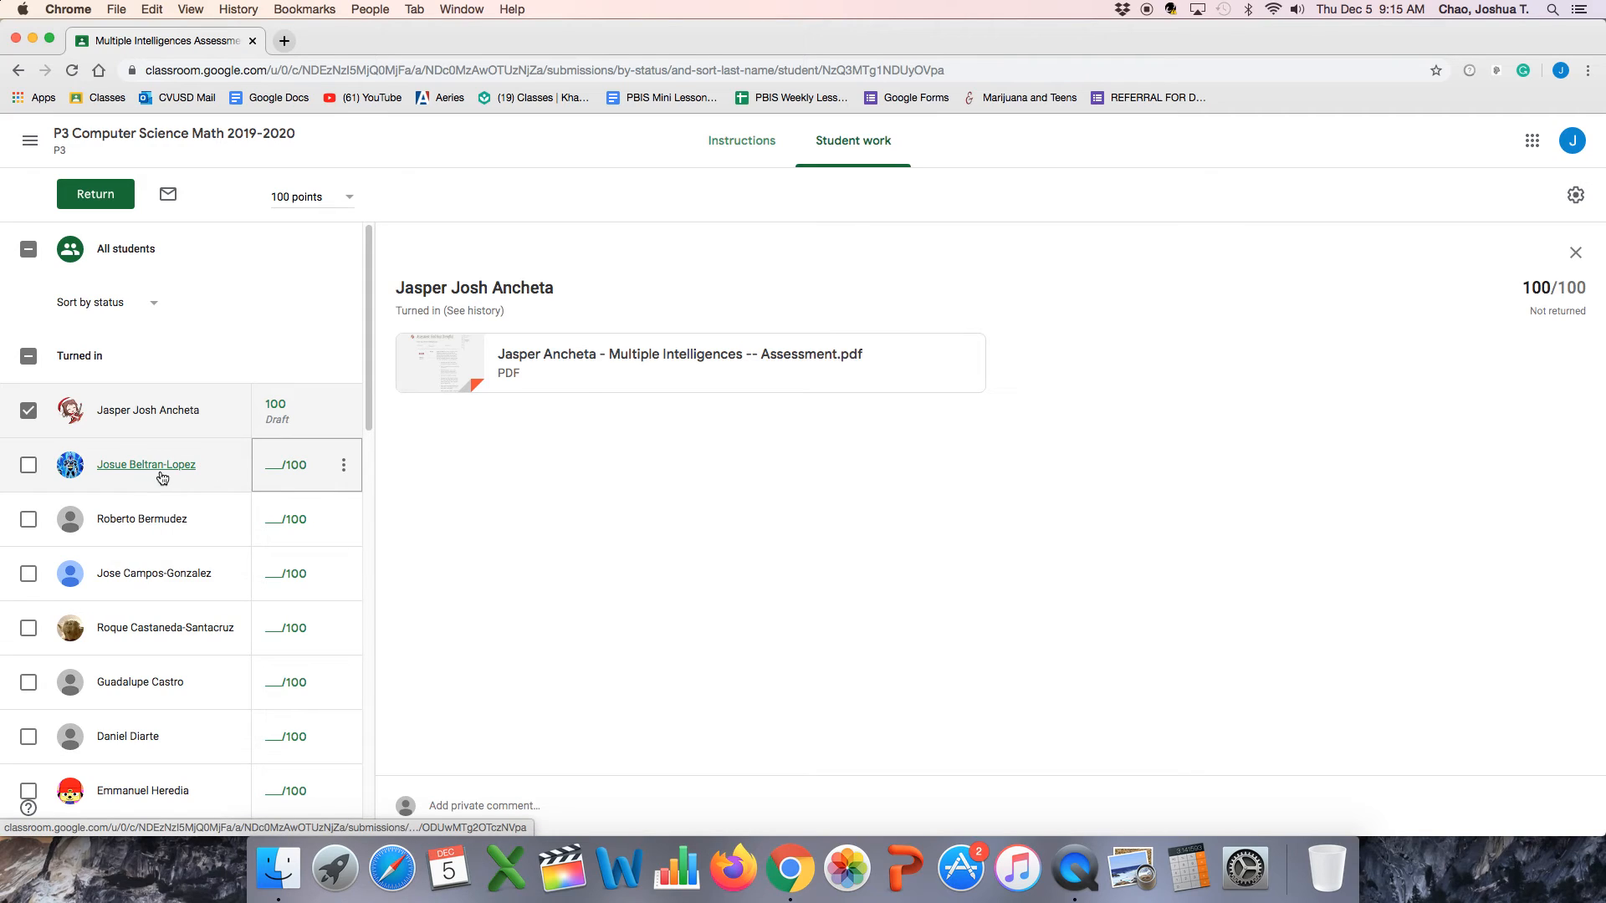
Step: Enter a grade of 100 for each of the next three turned-in students
{"action": "left_click", "coordinate": [284, 473]}
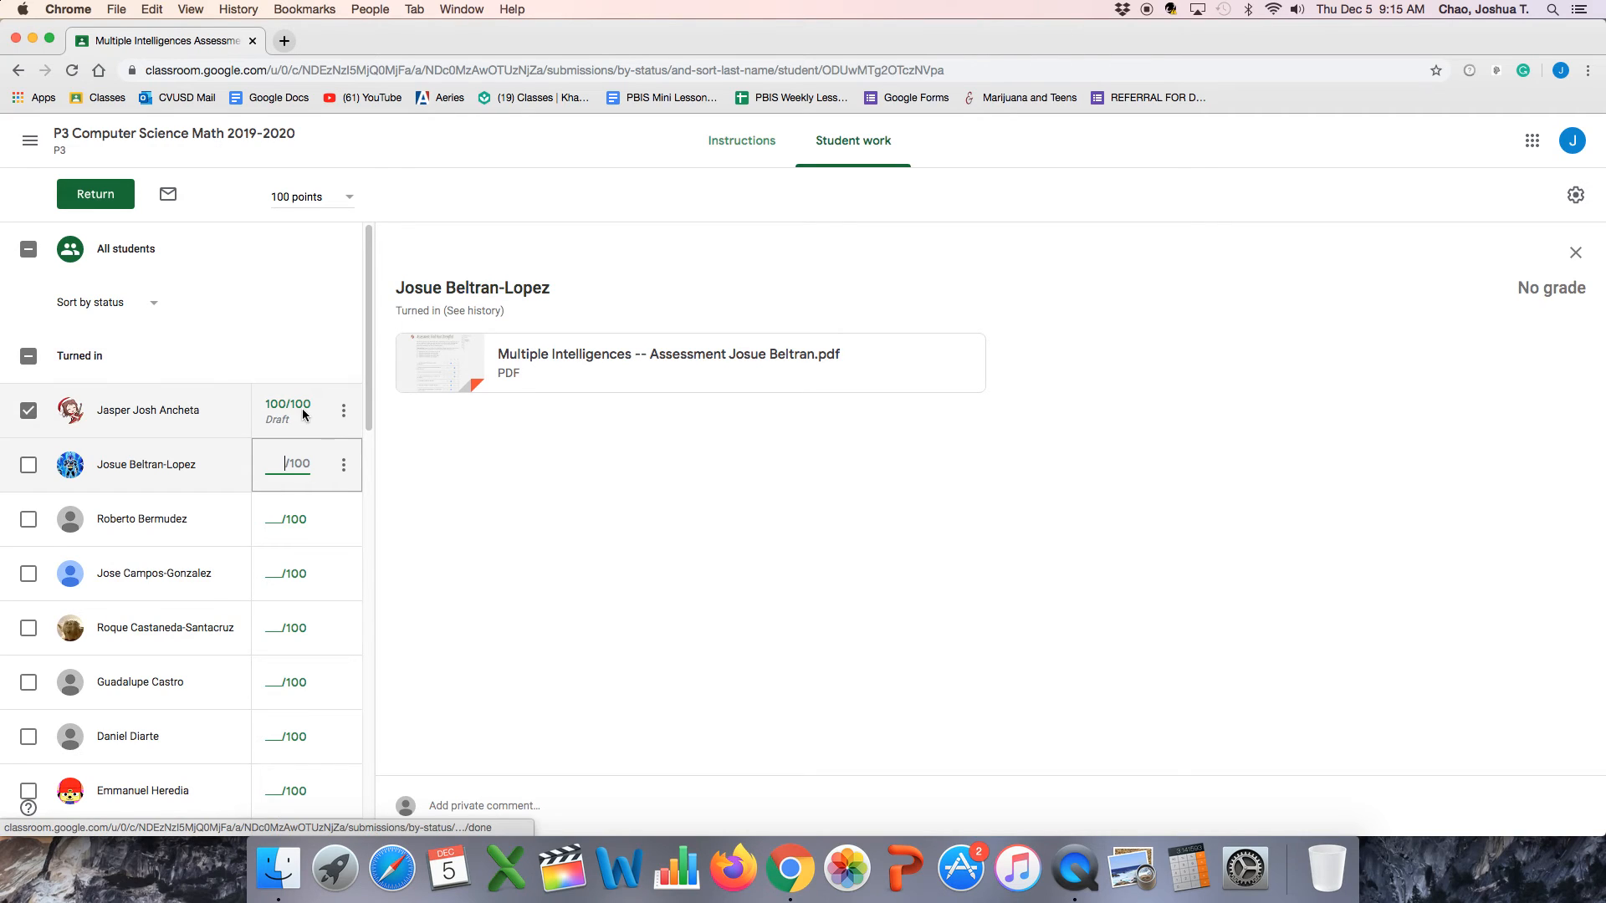
{"action": "type", "text": "100"}
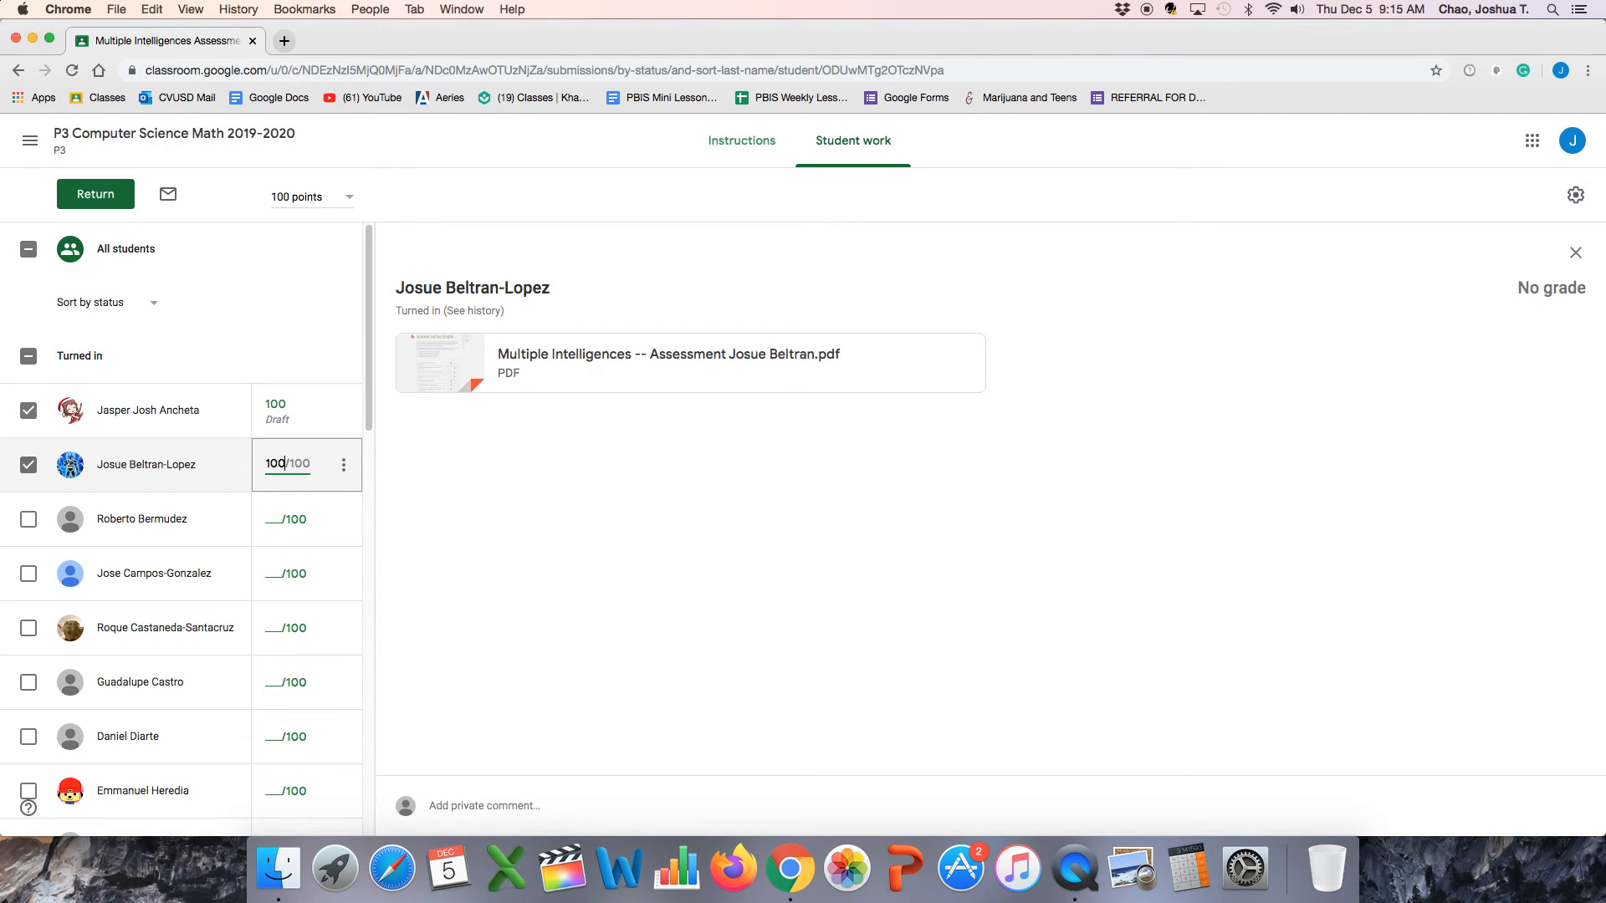
{"action": "left_click", "coordinate": [280, 520]}
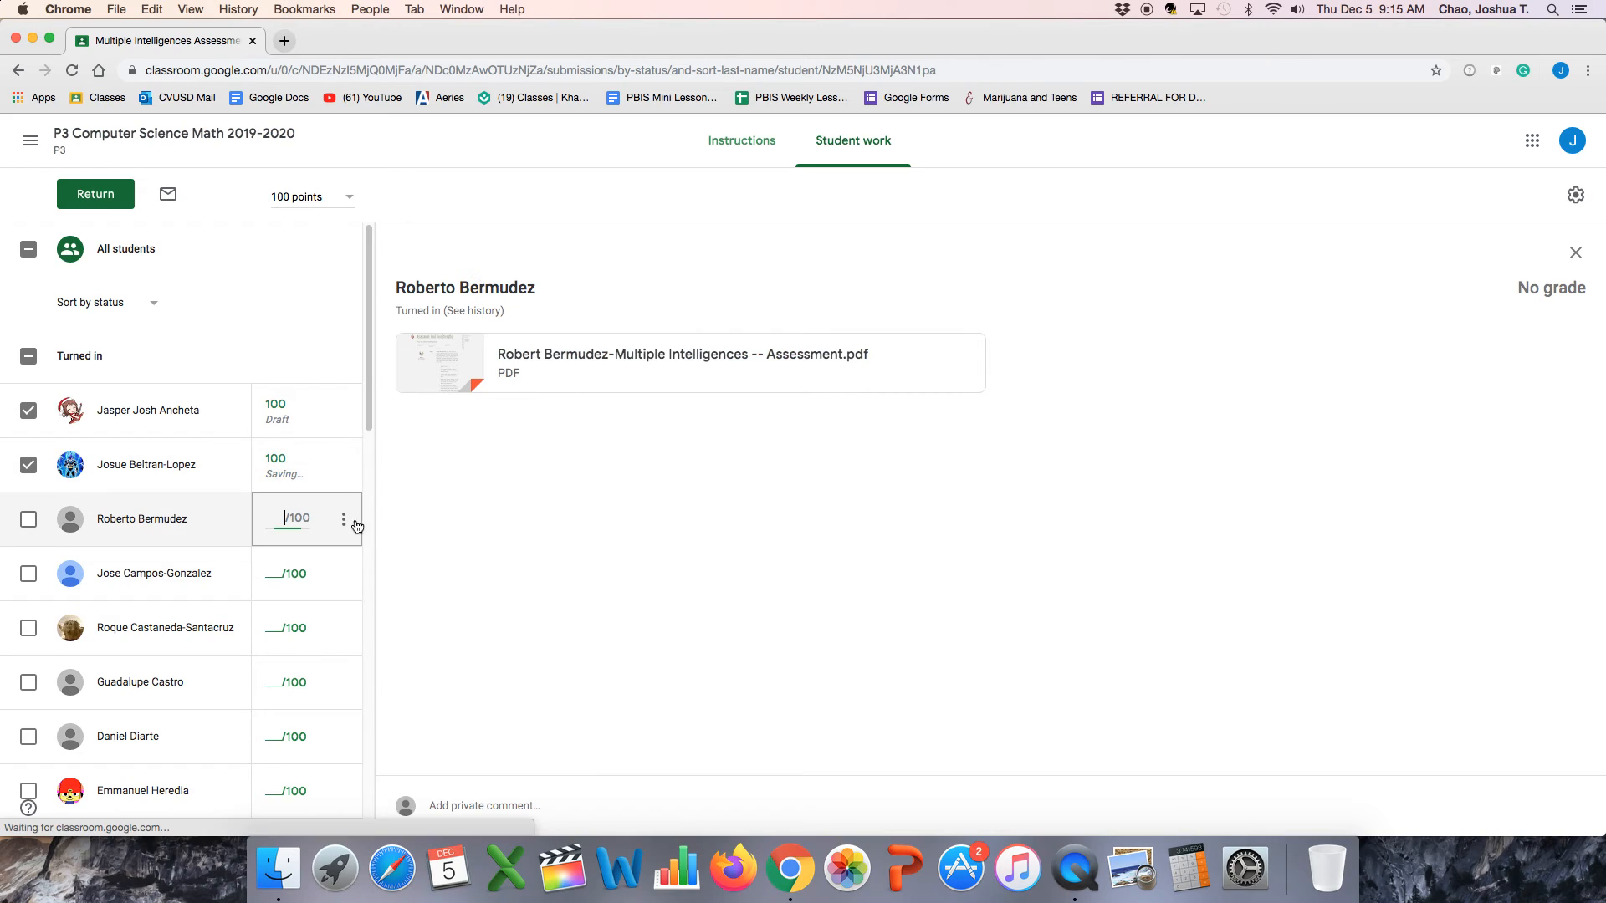
{"action": "type", "text": "100"}
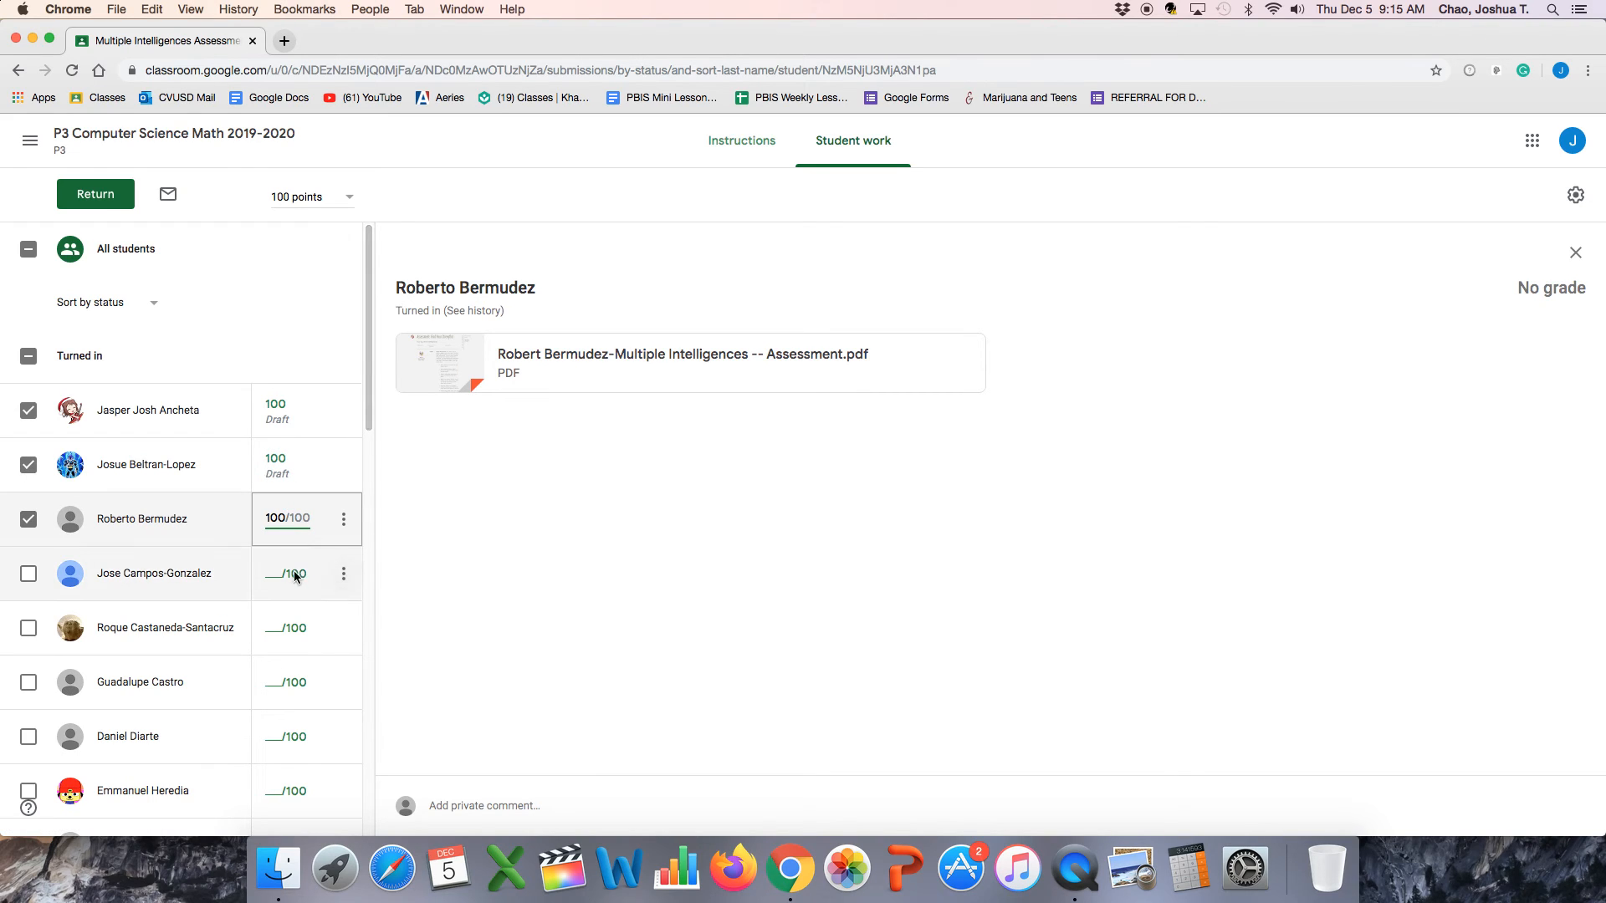
{"action": "left_click", "coordinate": [280, 574]}
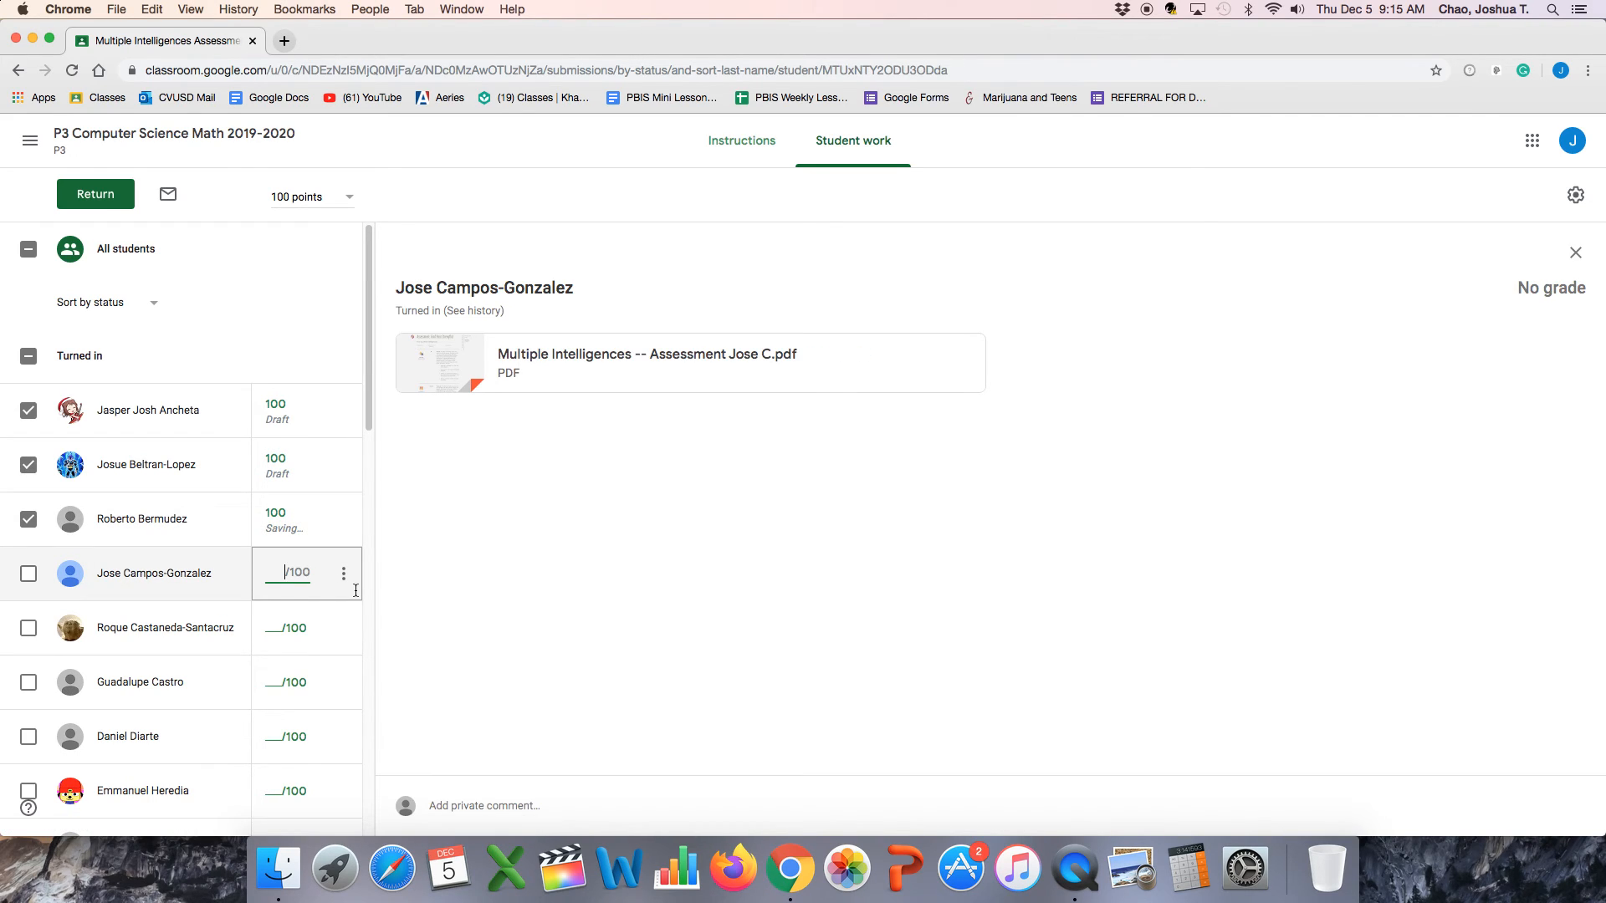
{"action": "type", "text": "100"}
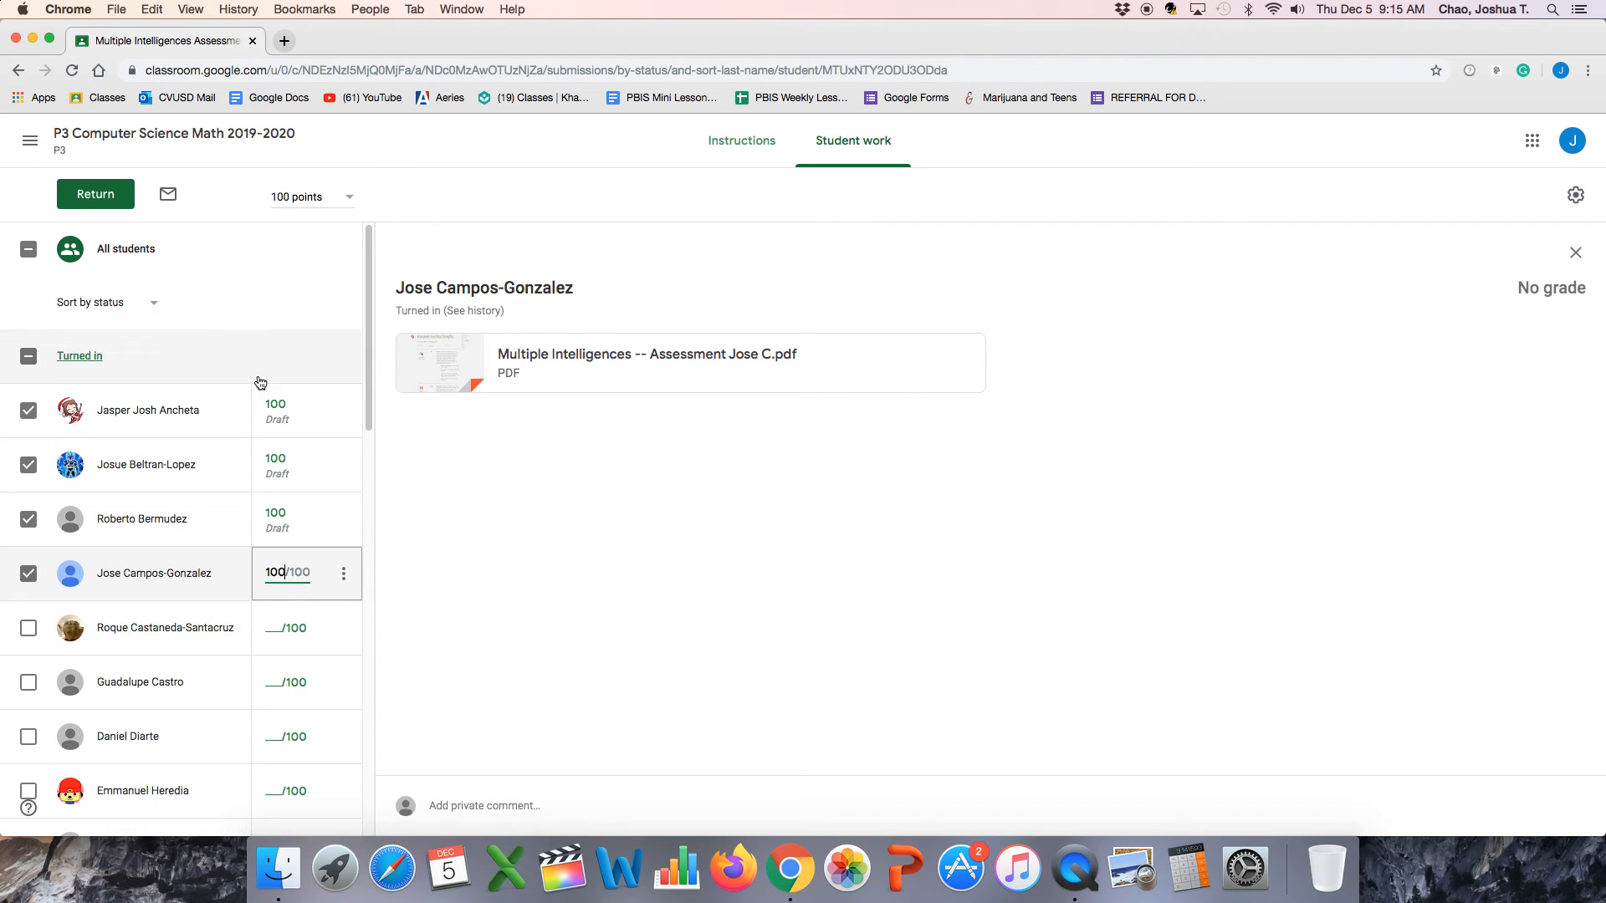
{"action": "left_click", "coordinate": [319, 631]}
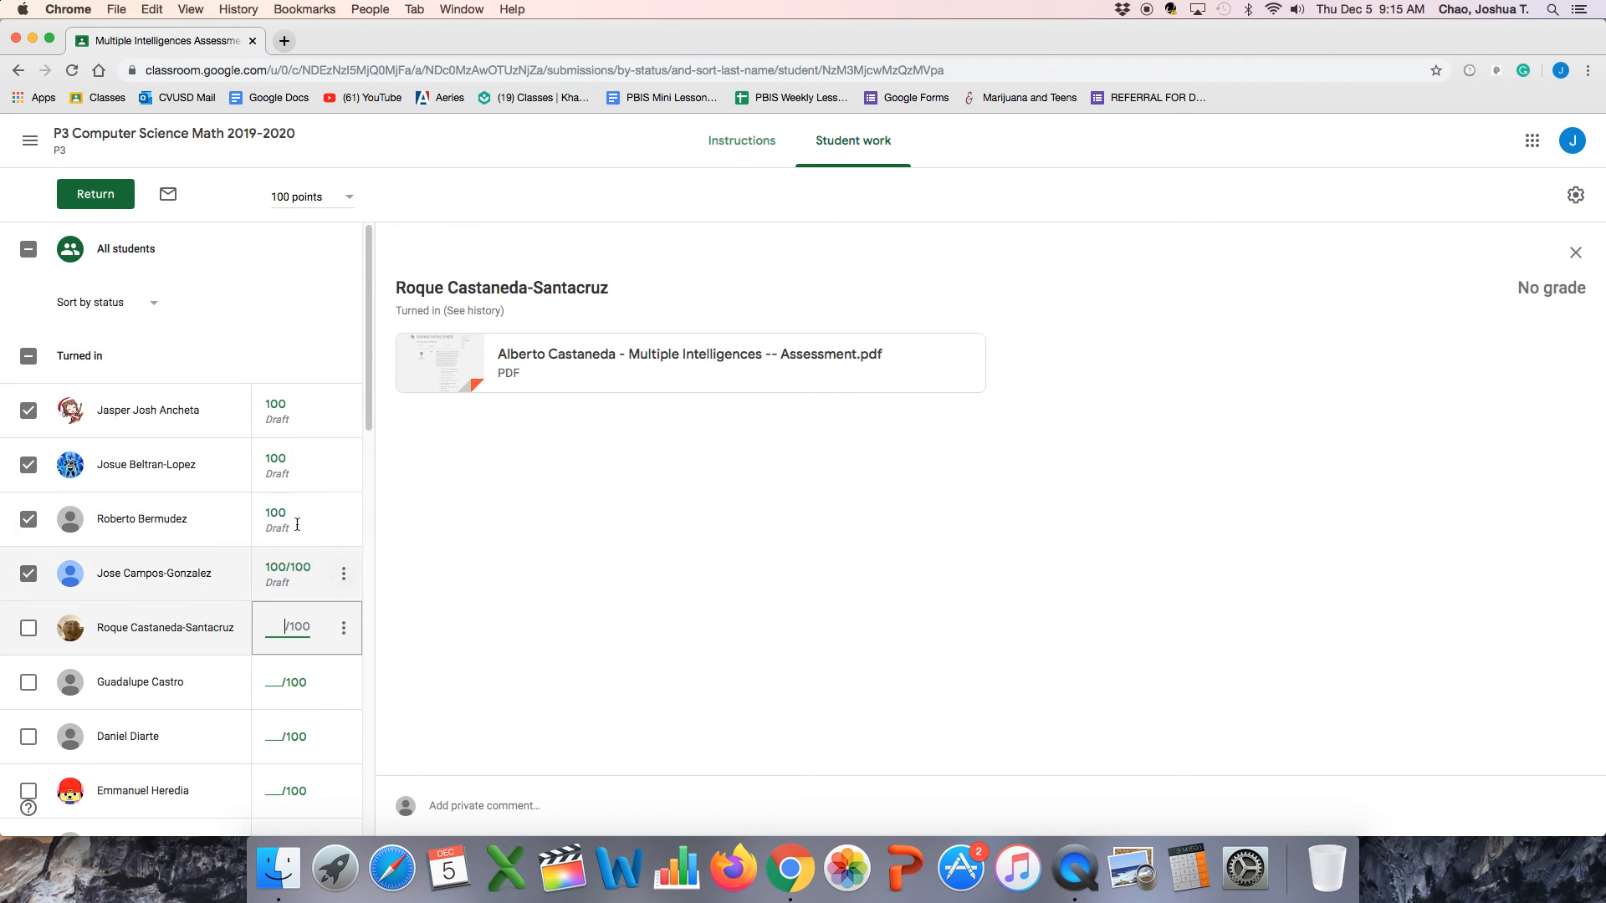
Step: Return the graded work to the four selected students without a private comment
{"action": "left_click", "coordinate": [97, 195]}
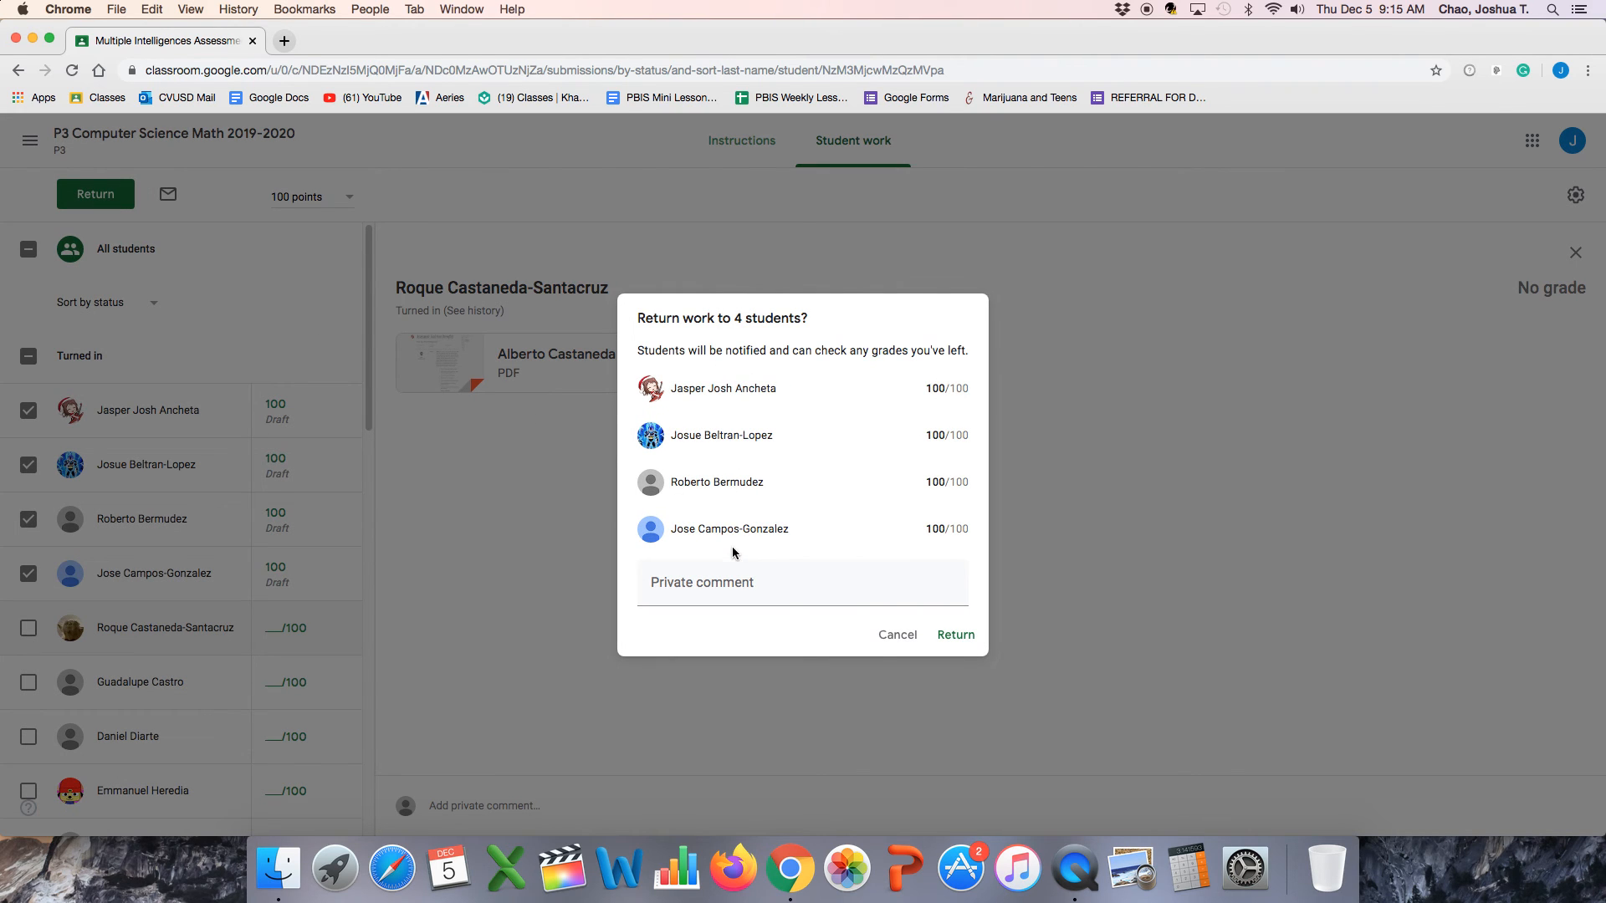
{"action": "left_click", "coordinate": [956, 641]}
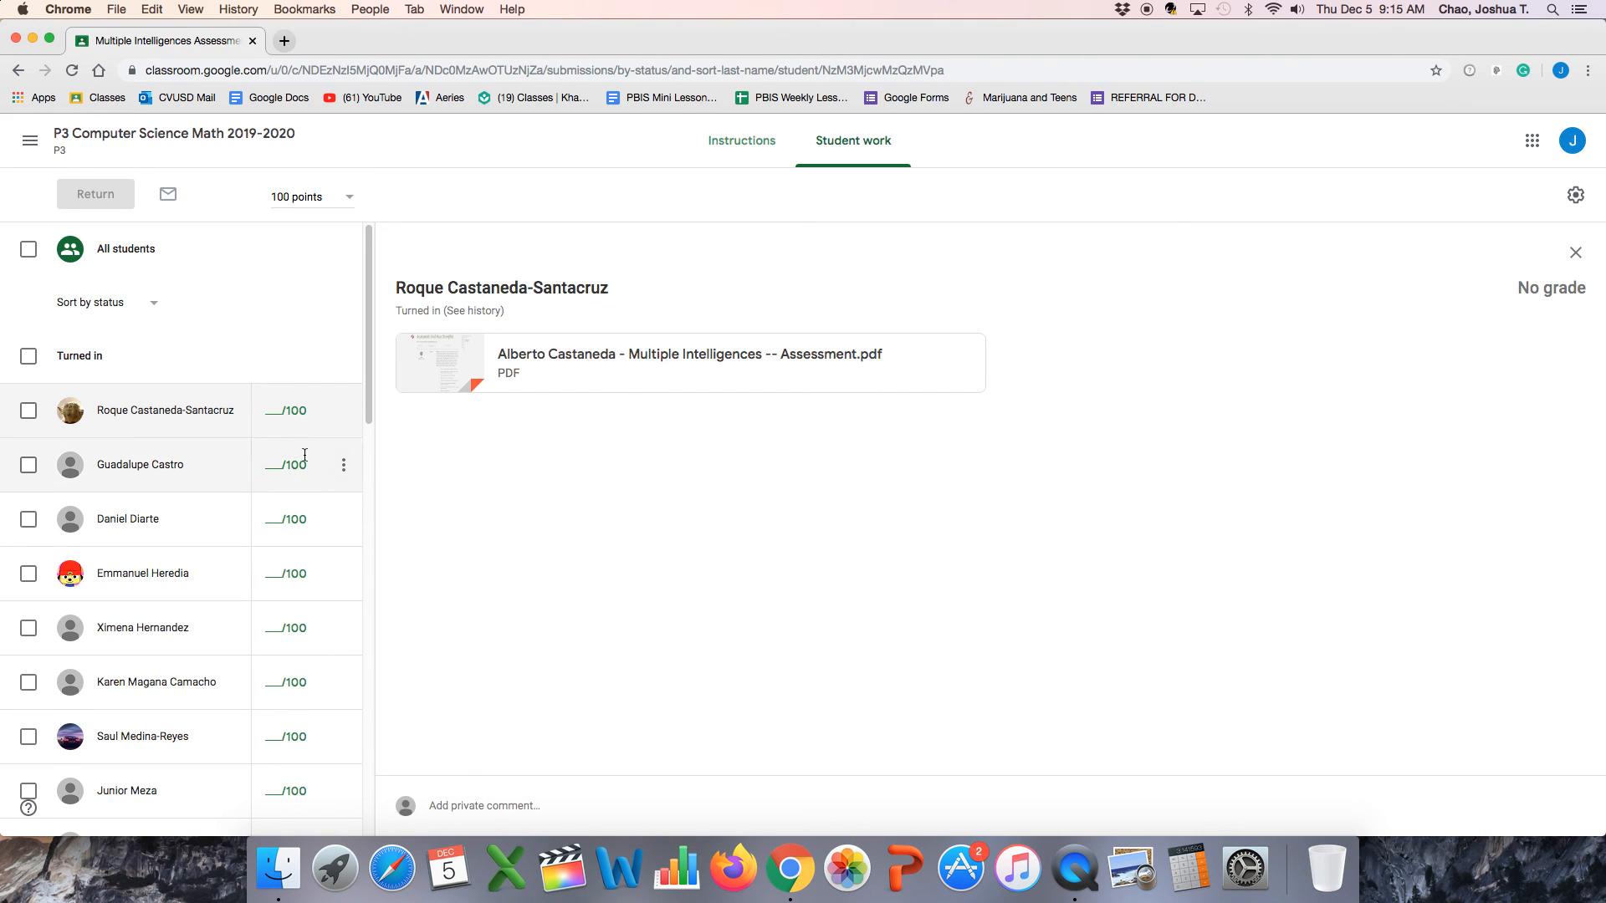
{"action": "scroll", "coordinate": [304, 454], "scroll_direction": "down", "scroll_amount": 3}
{"action": "scroll", "coordinate": [305, 454], "scroll_direction": "up", "scroll_amount": 3}
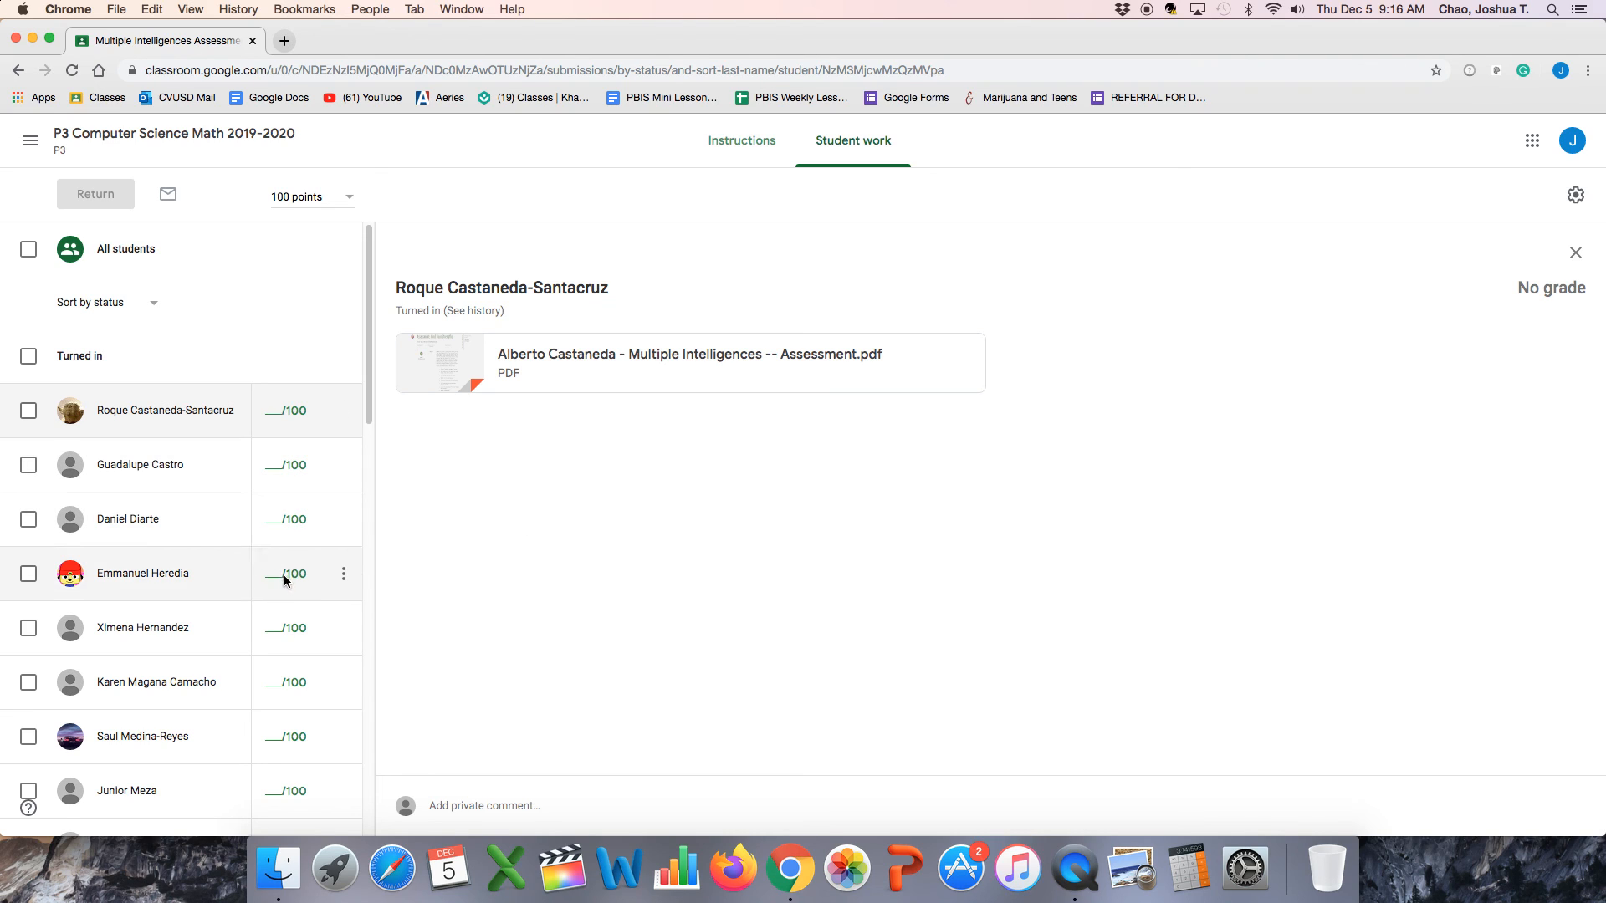
{"action": "scroll", "coordinate": [289, 571], "scroll_direction": "down", "scroll_amount": 3}
{"action": "scroll", "coordinate": [290, 571], "scroll_direction": "up", "scroll_amount": 3}
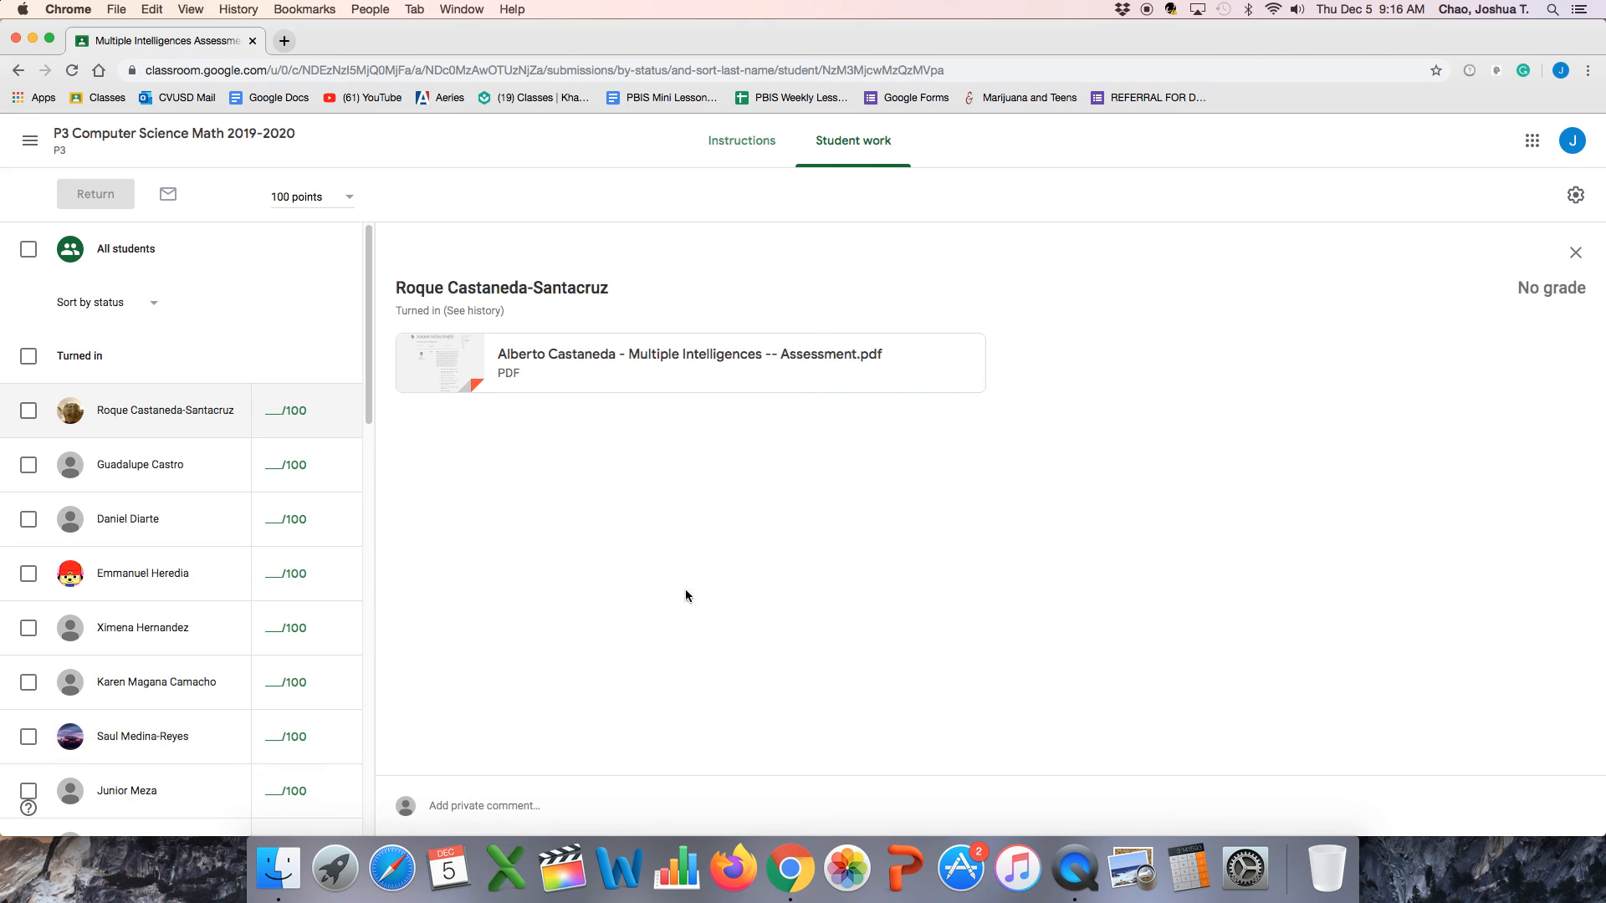